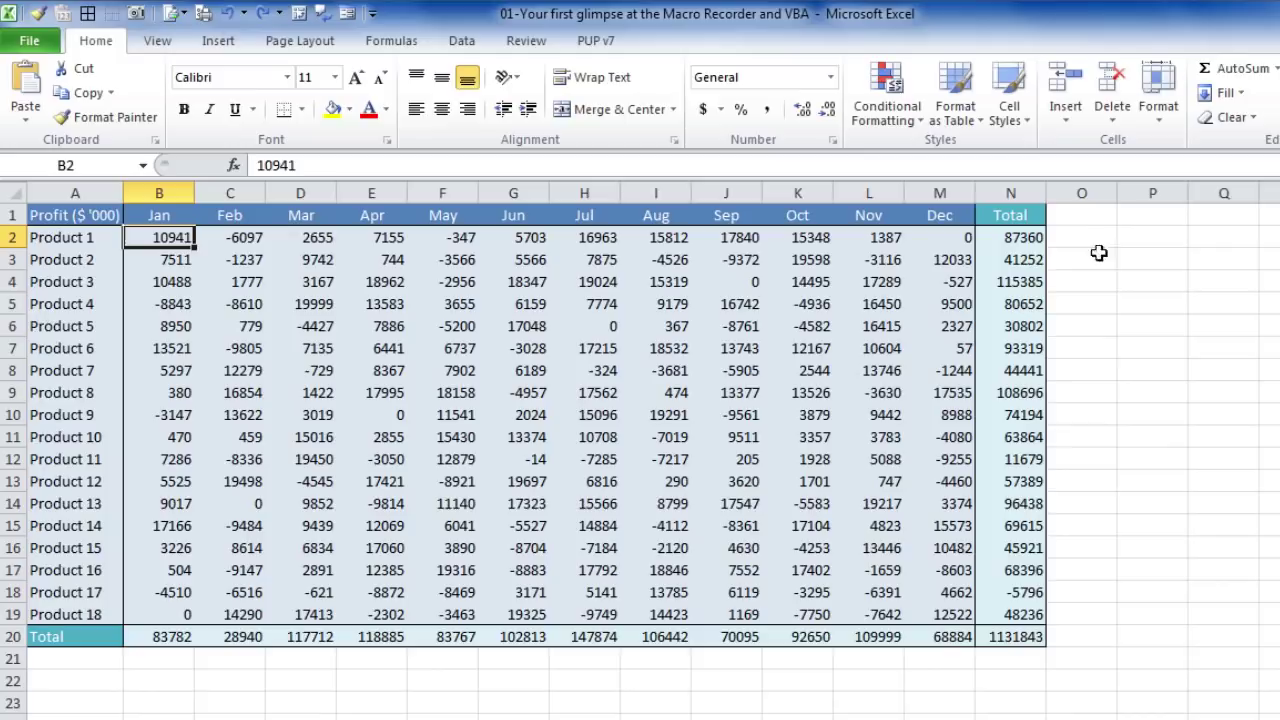
Format cell B2 as Number with 2 decimal places, the 1000 separator and negatives in red parentheses
{"action": "left_click", "coordinate": [830, 77]}
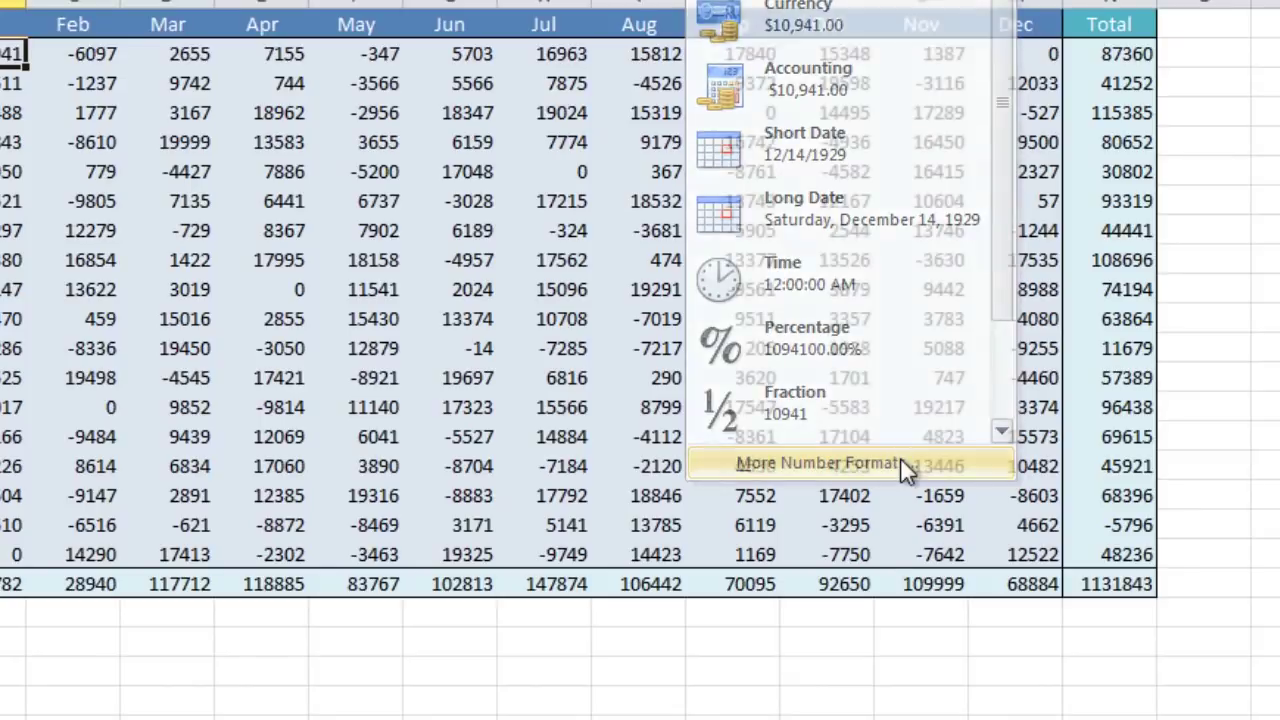
{"action": "left_click", "coordinate": [900, 463]}
{"action": "left_click_drag", "start_coordinate": [909, 30], "coordinate": [652, 36]}
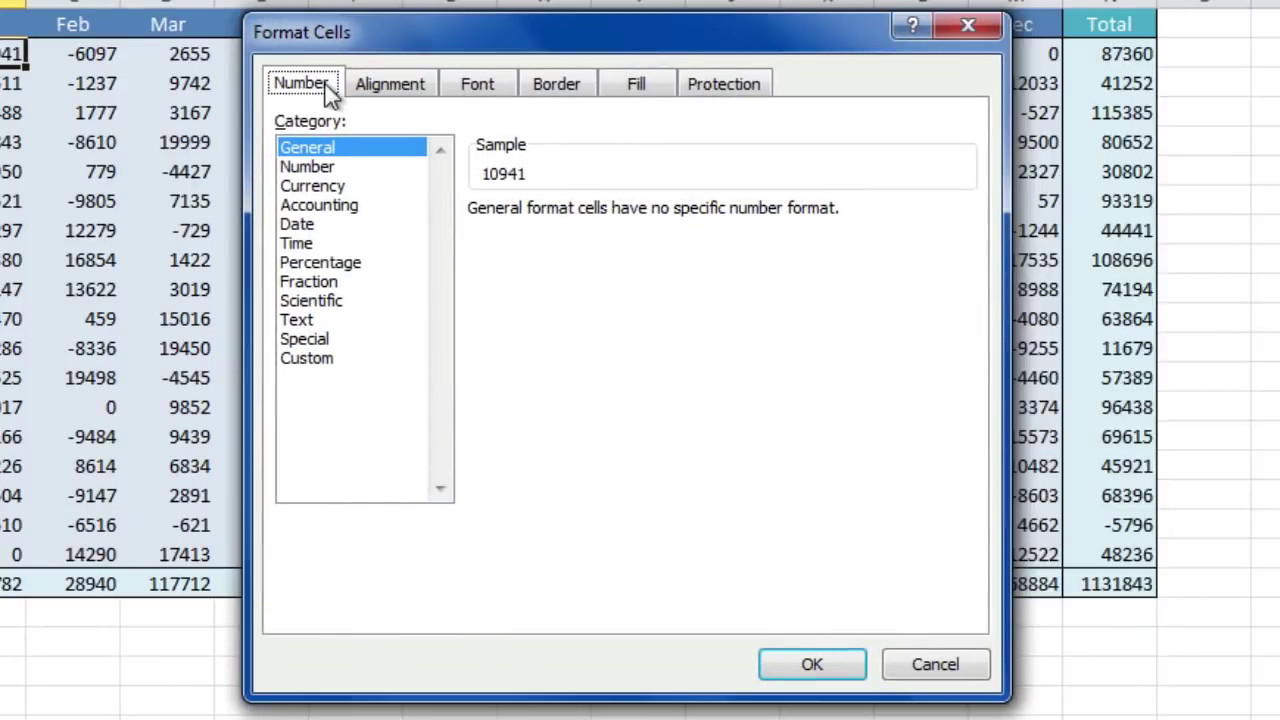
{"action": "left_click", "coordinate": [342, 168]}
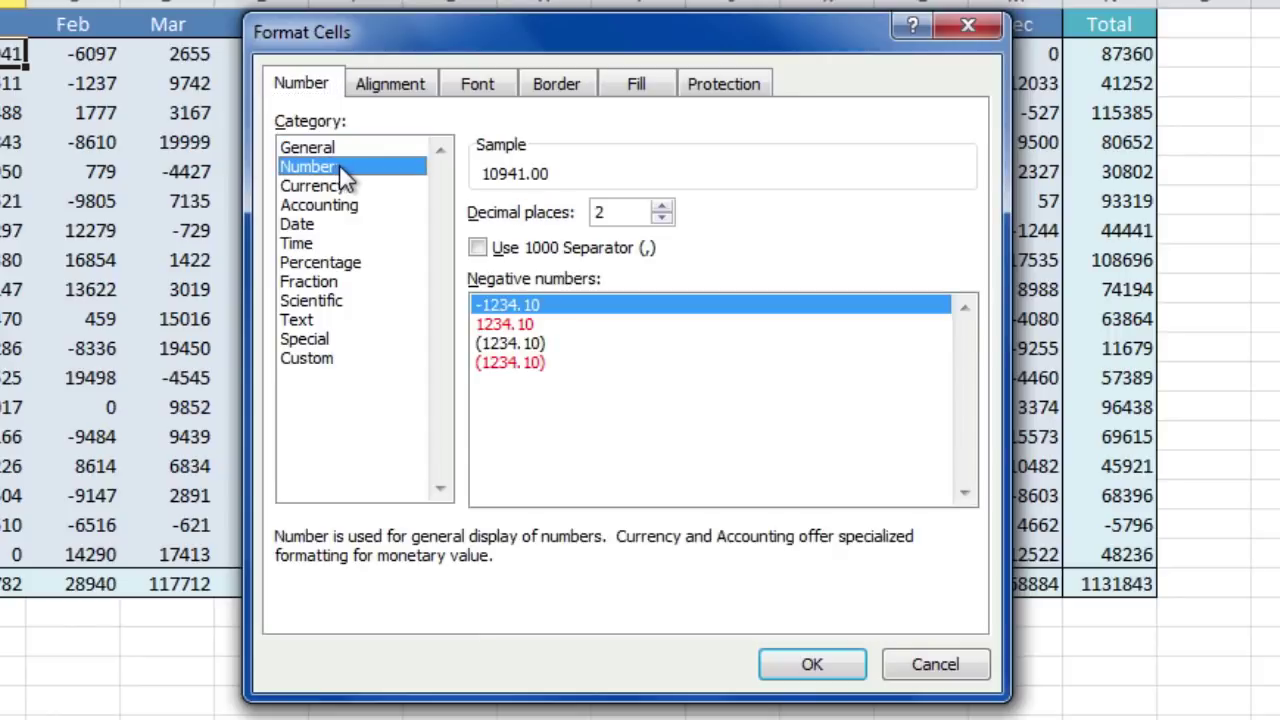
{"action": "left_click", "coordinate": [528, 253]}
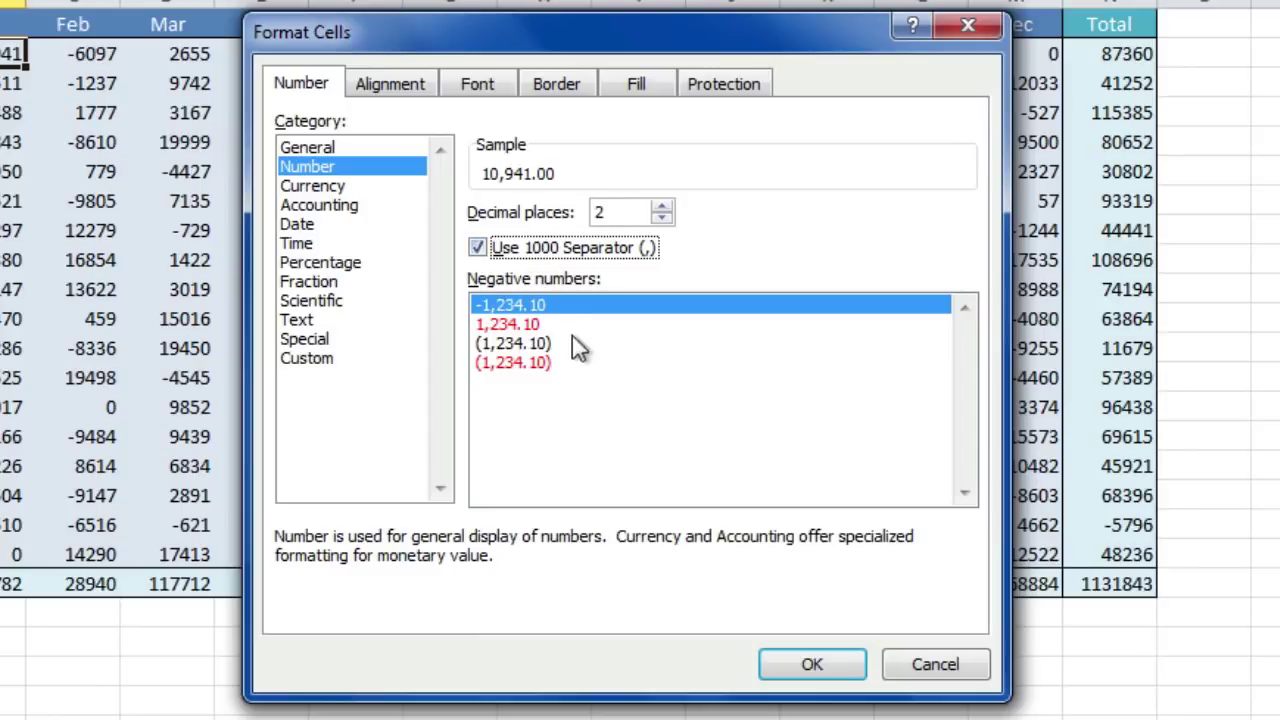
{"action": "left_click", "coordinate": [524, 364]}
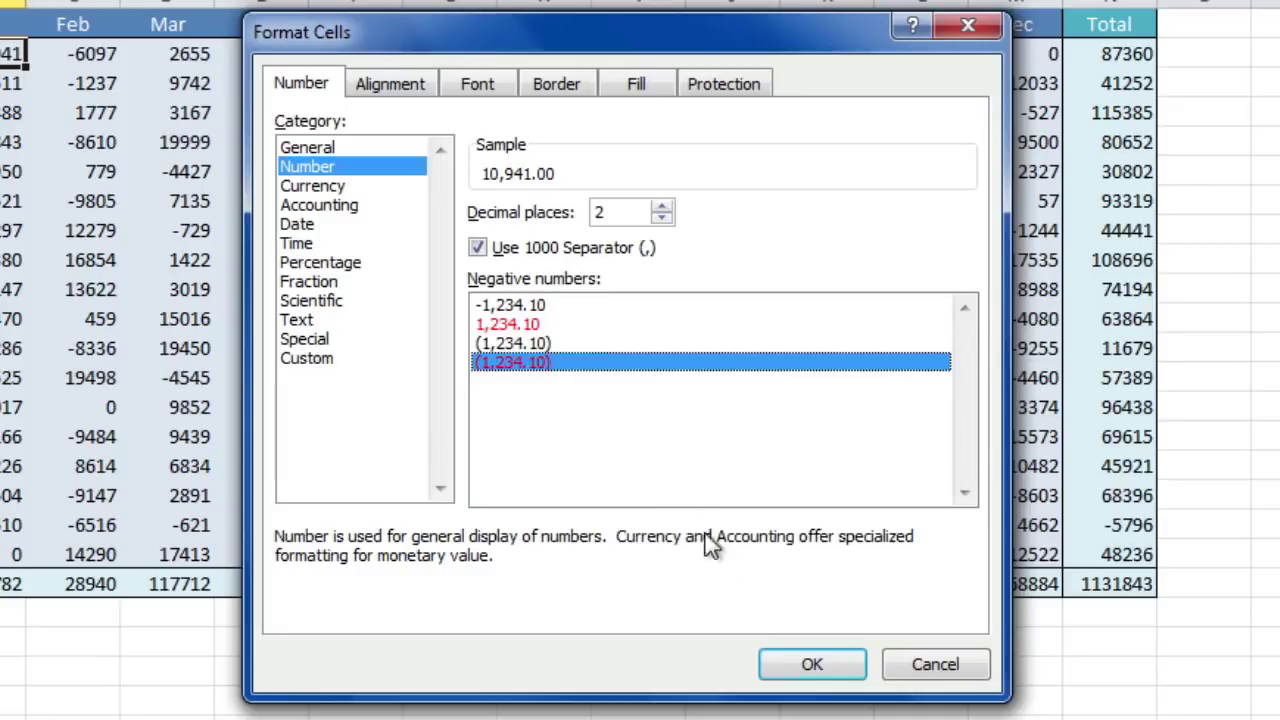
{"action": "left_click", "coordinate": [813, 665]}
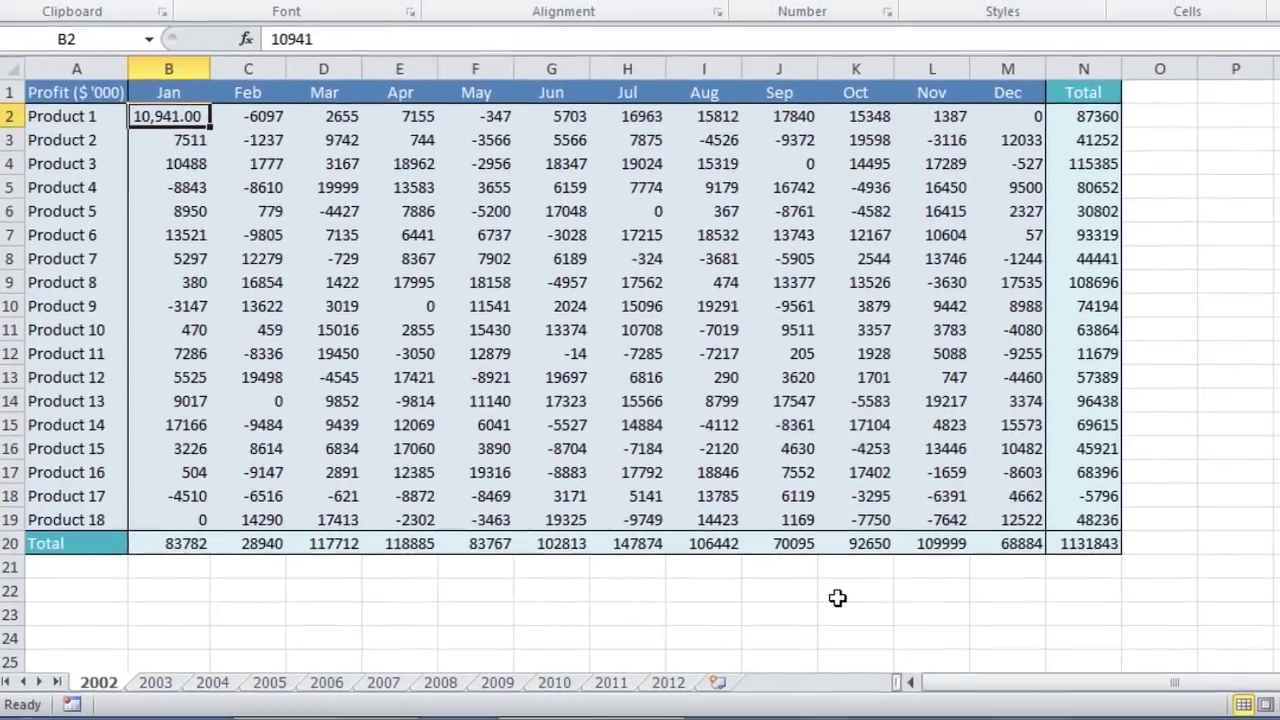
Reselect cell B2 and undo its number formatting
{"action": "left_click_drag", "start_coordinate": [206, 114], "coordinate": [1069, 543]}
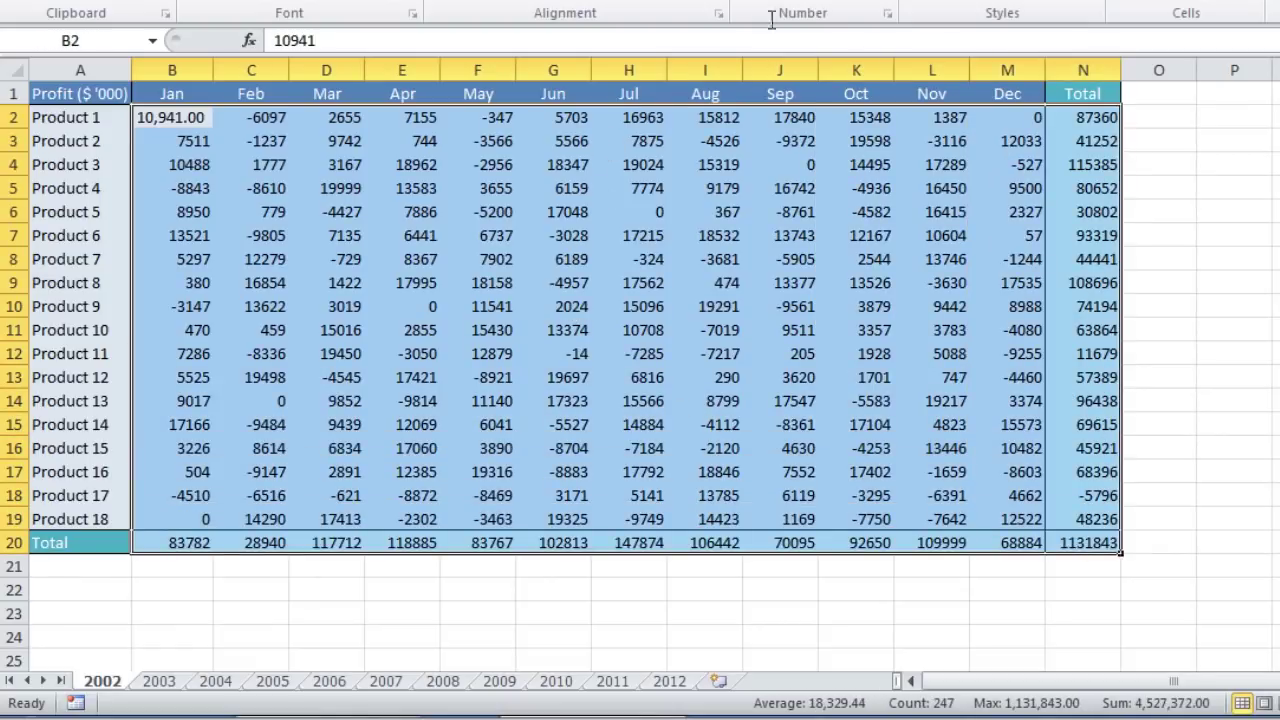
{"action": "left_click", "coordinate": [220, 117]}
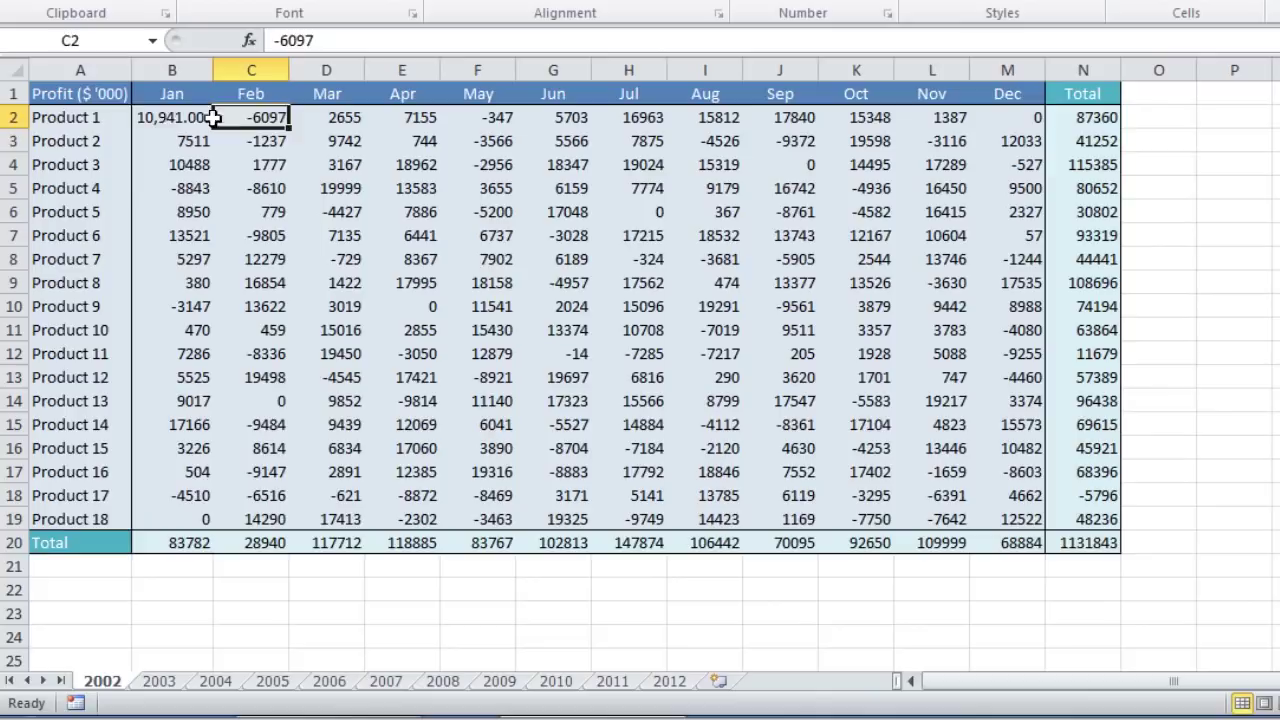
{"action": "left_click", "coordinate": [166, 117]}
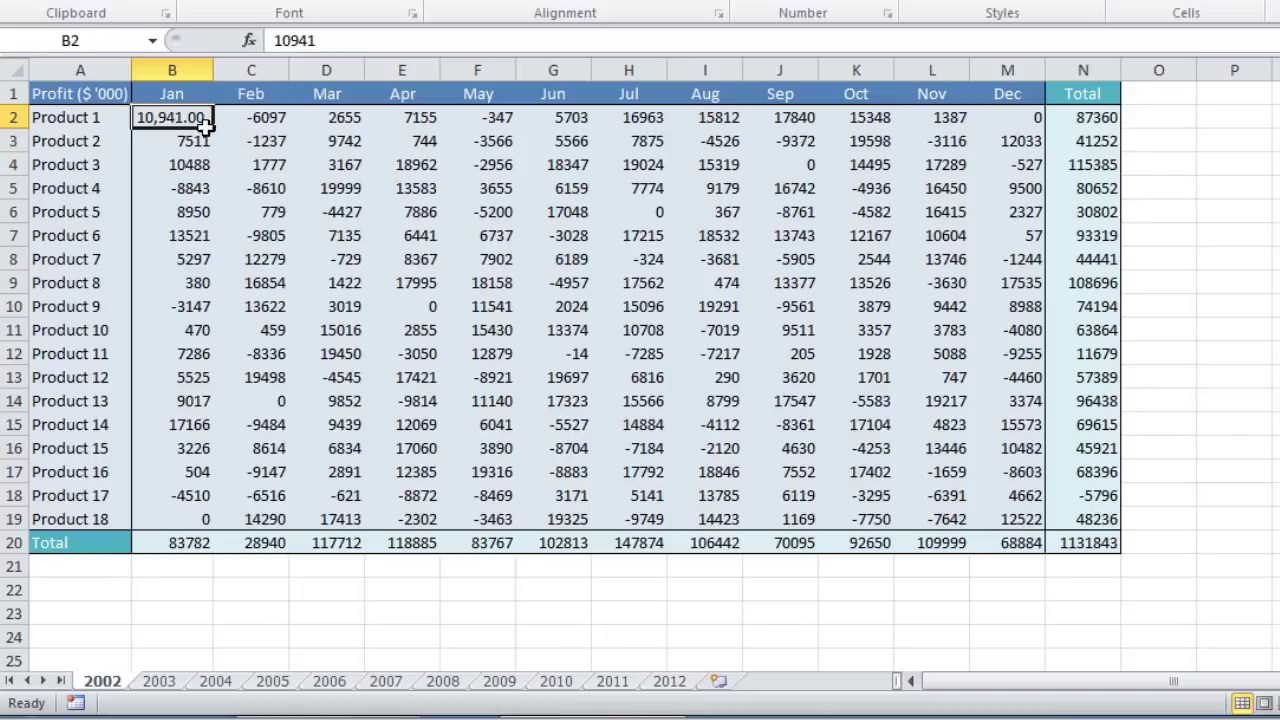
{"action": "type", "text": "z"}
{"action": "key", "text": "Escape"}
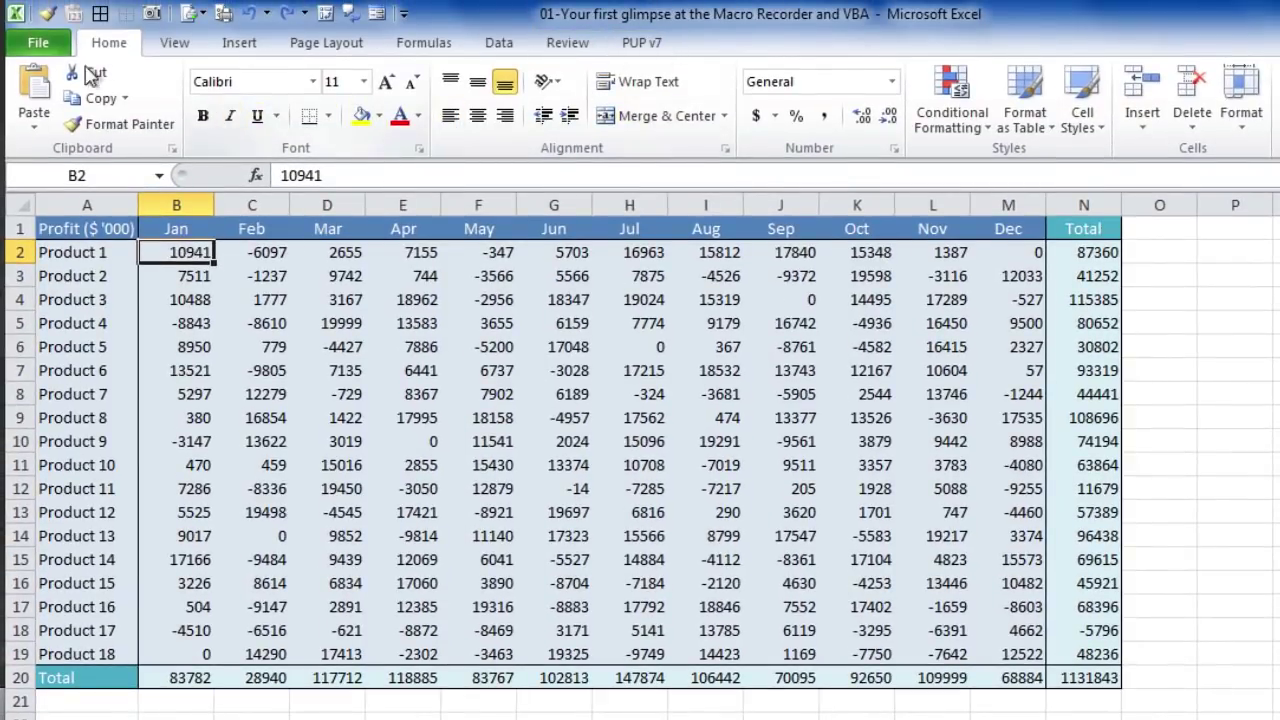
Enable the Developer tab among the main tabs in the ribbon customization options
{"action": "left_click", "coordinate": [40, 45]}
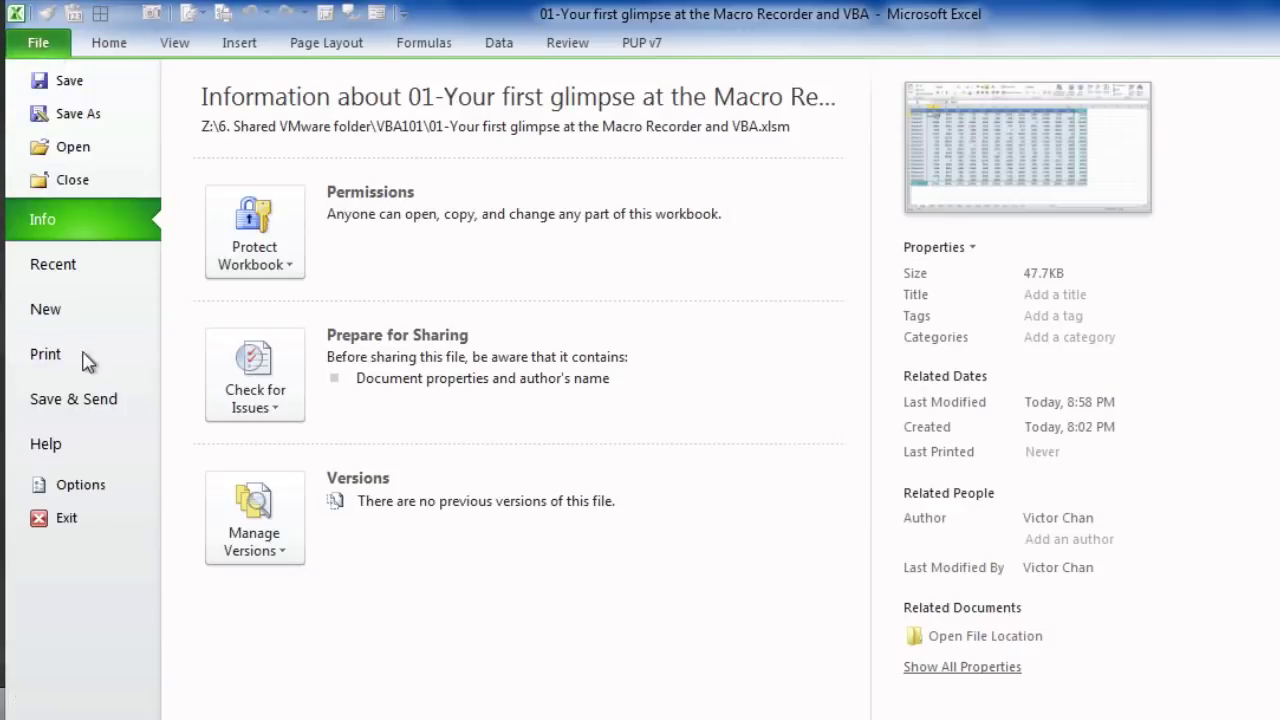
{"action": "left_click", "coordinate": [128, 487]}
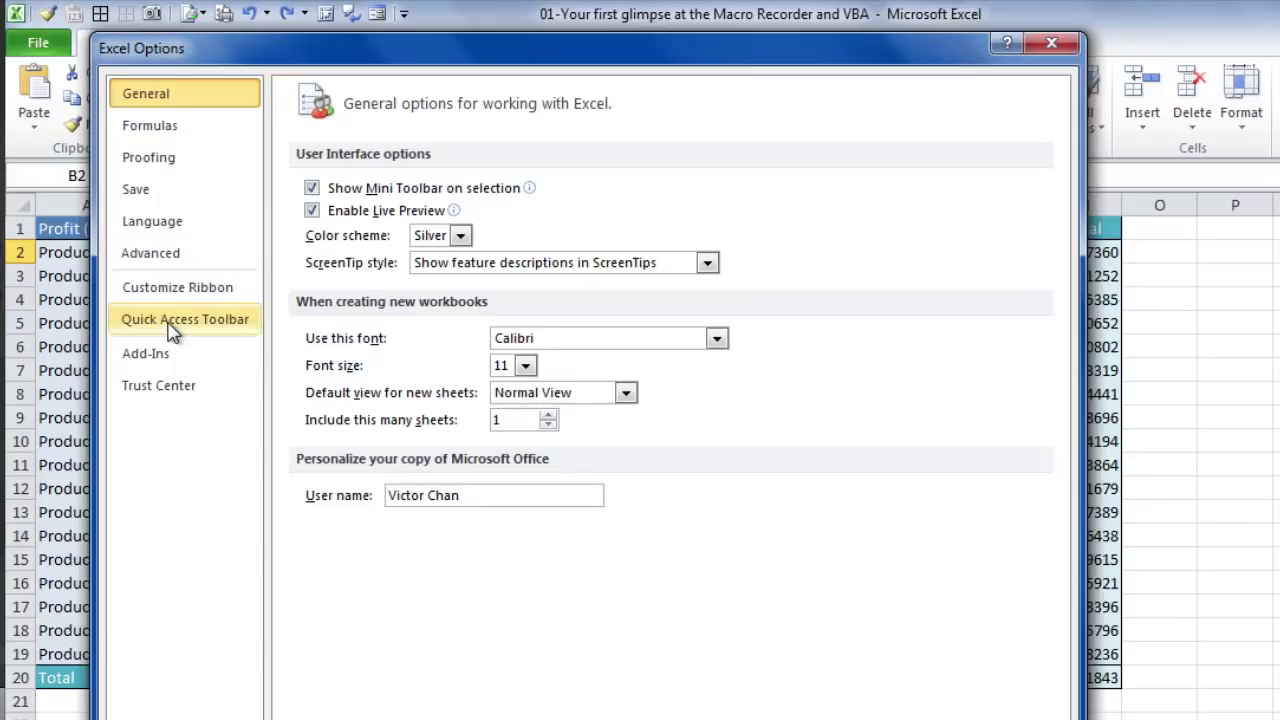
{"action": "left_click", "coordinate": [253, 300]}
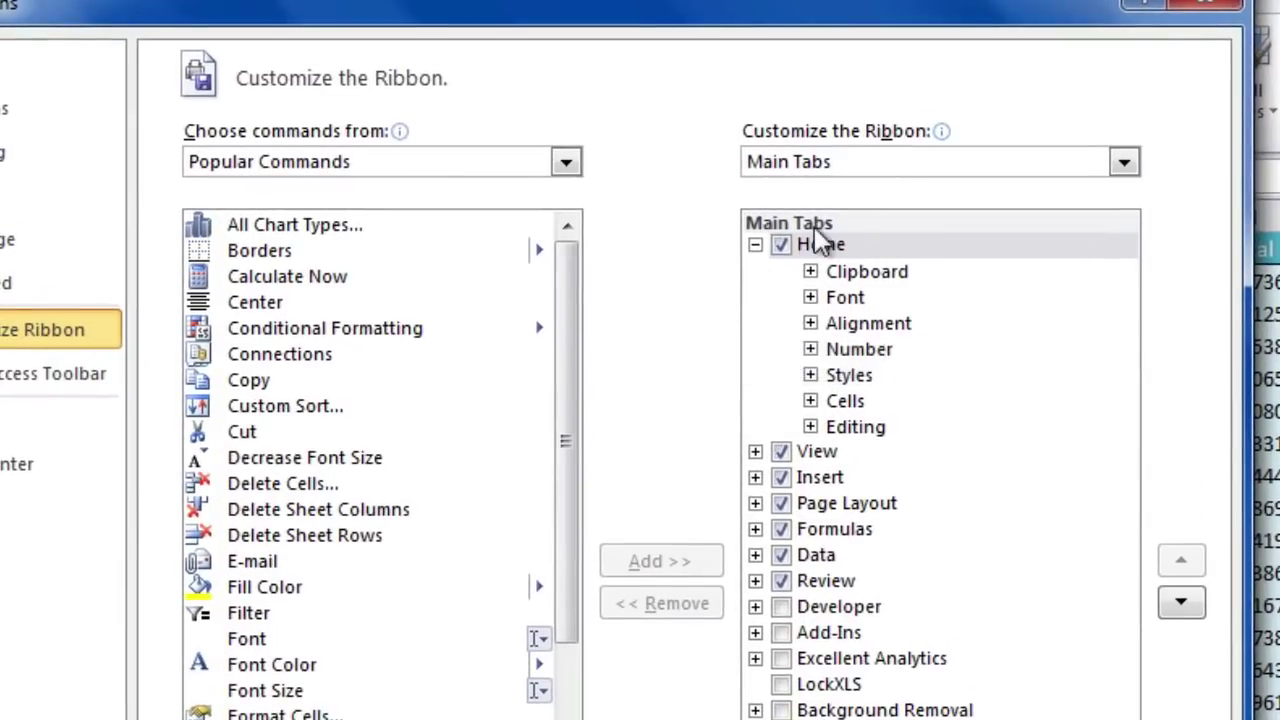
{"action": "left_click", "coordinate": [755, 244]}
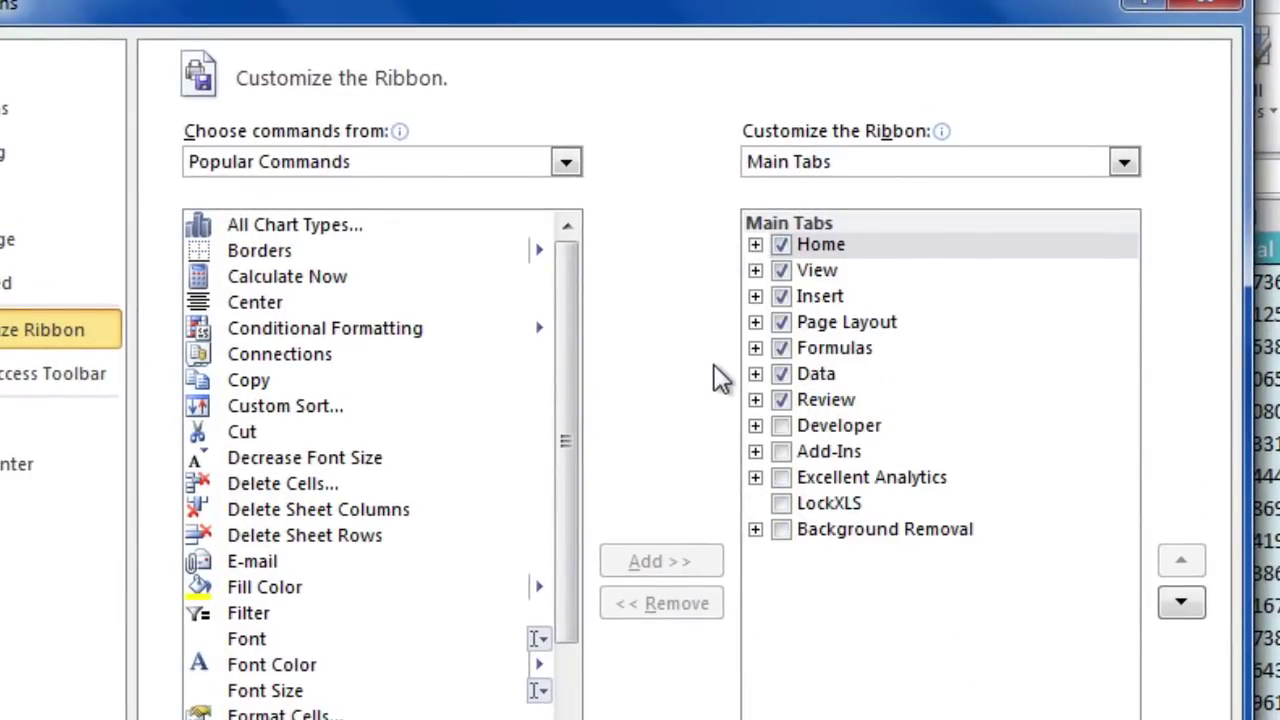
{"action": "left_click", "coordinate": [781, 427]}
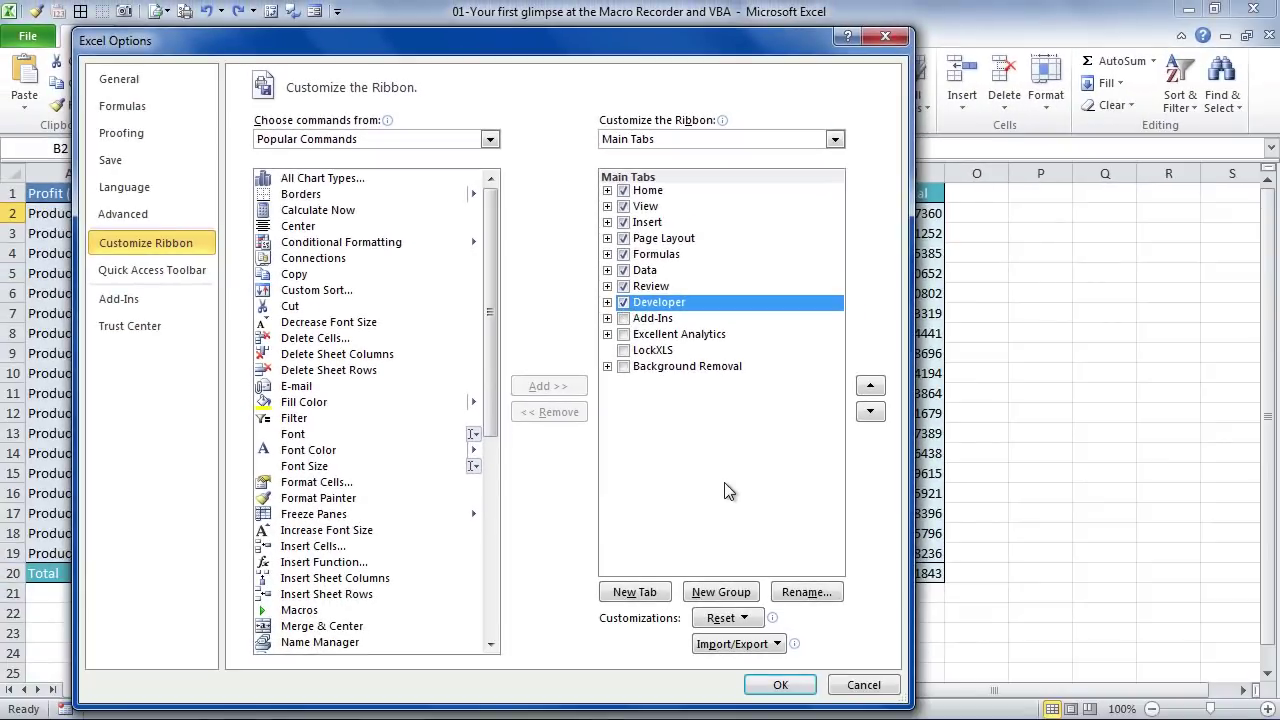
{"action": "left_click", "coordinate": [784, 685]}
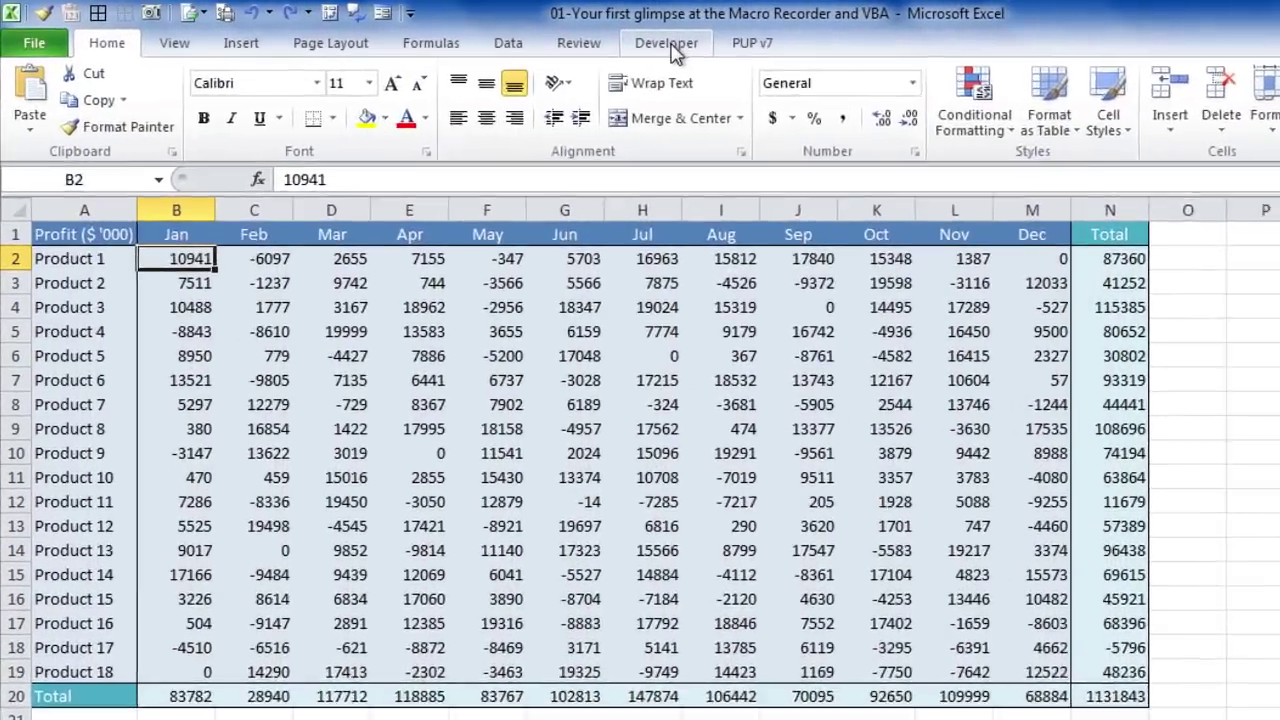
Start recording a macro named Macro1, stored in This Workbook, with the description "Format the selection to preferred number format"
{"action": "left_click", "coordinate": [553, 44]}
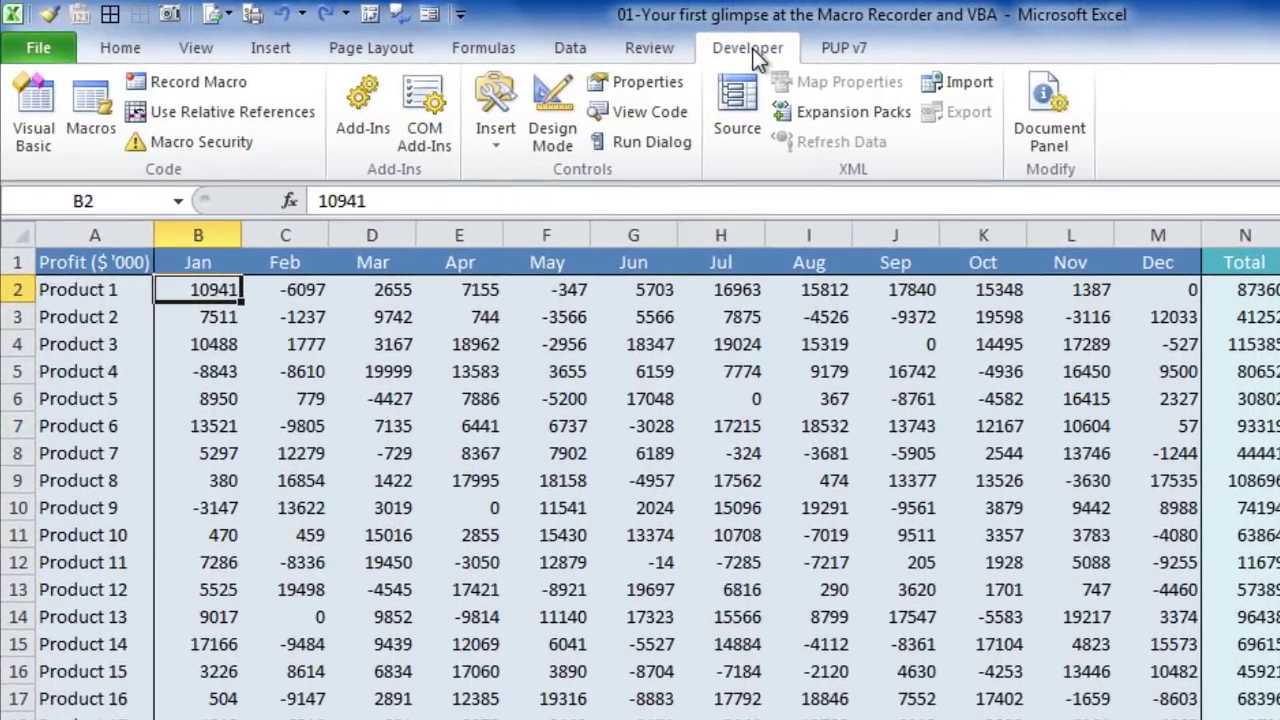
{"action": "left_click", "coordinate": [232, 87]}
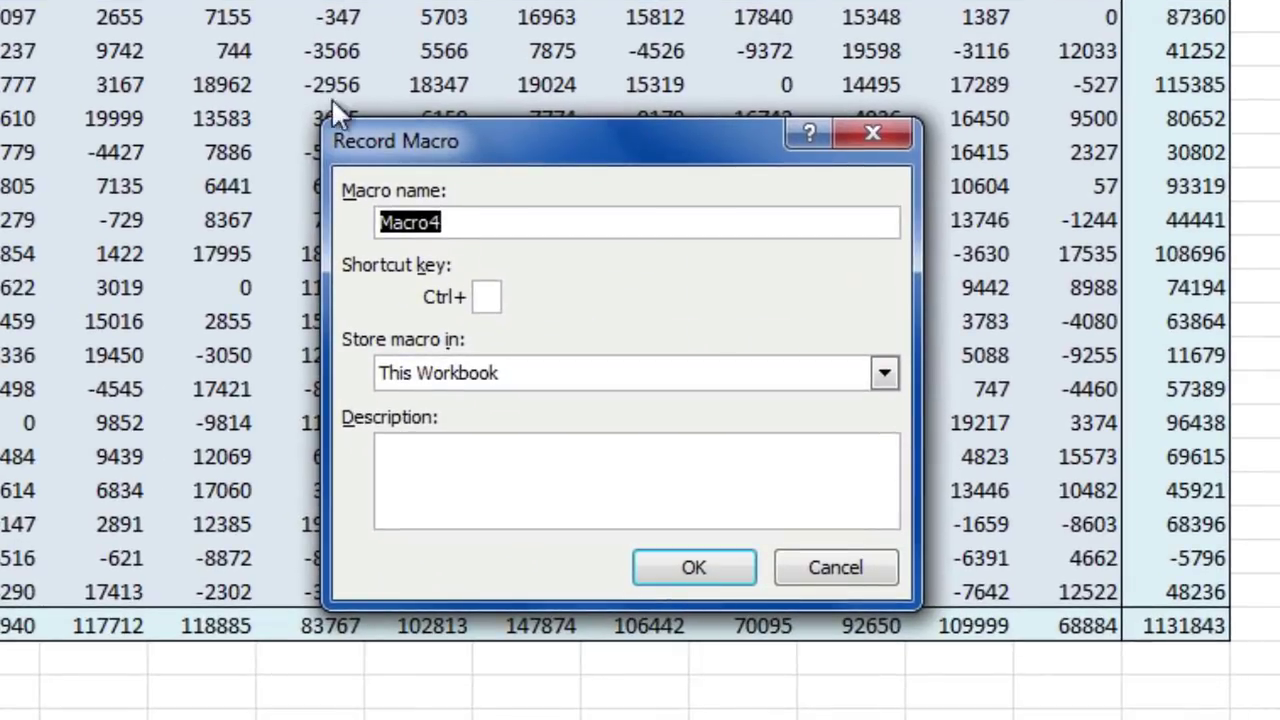
{"action": "left_click", "coordinate": [480, 226]}
{"action": "key", "text": "BackSpace"}
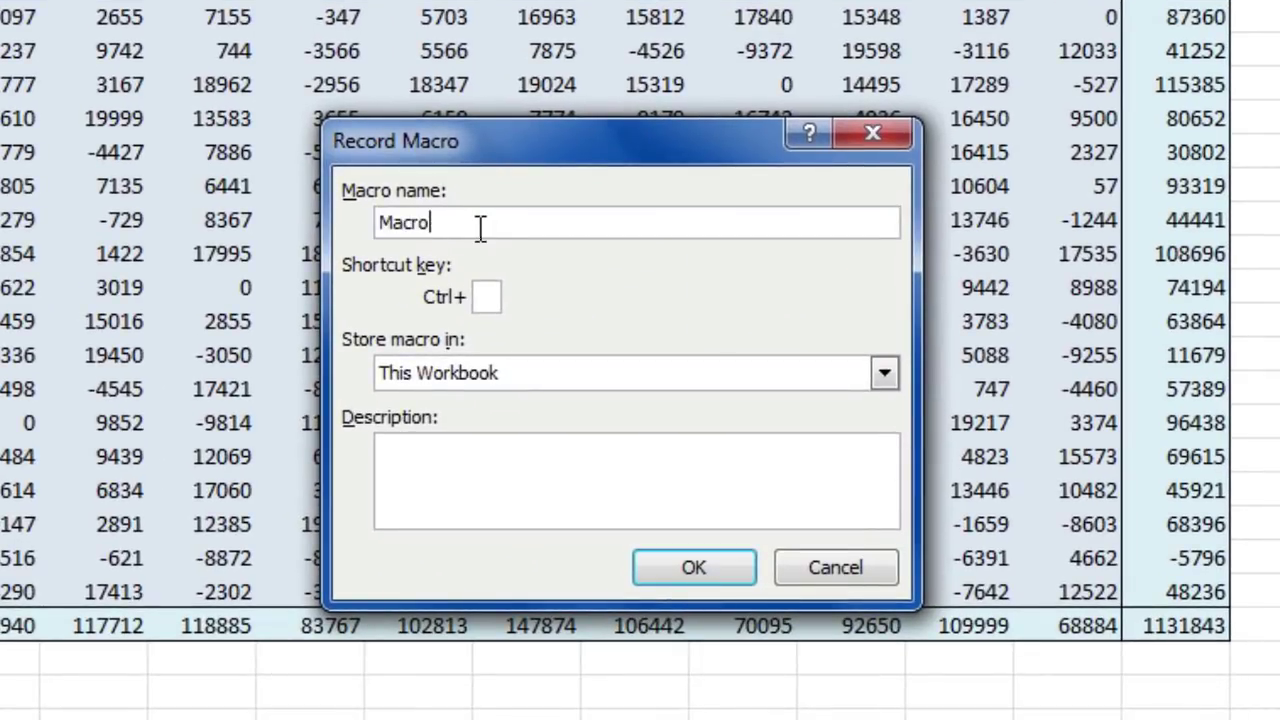
{"action": "type", "text": "1"}
{"action": "left_click", "coordinate": [582, 375]}
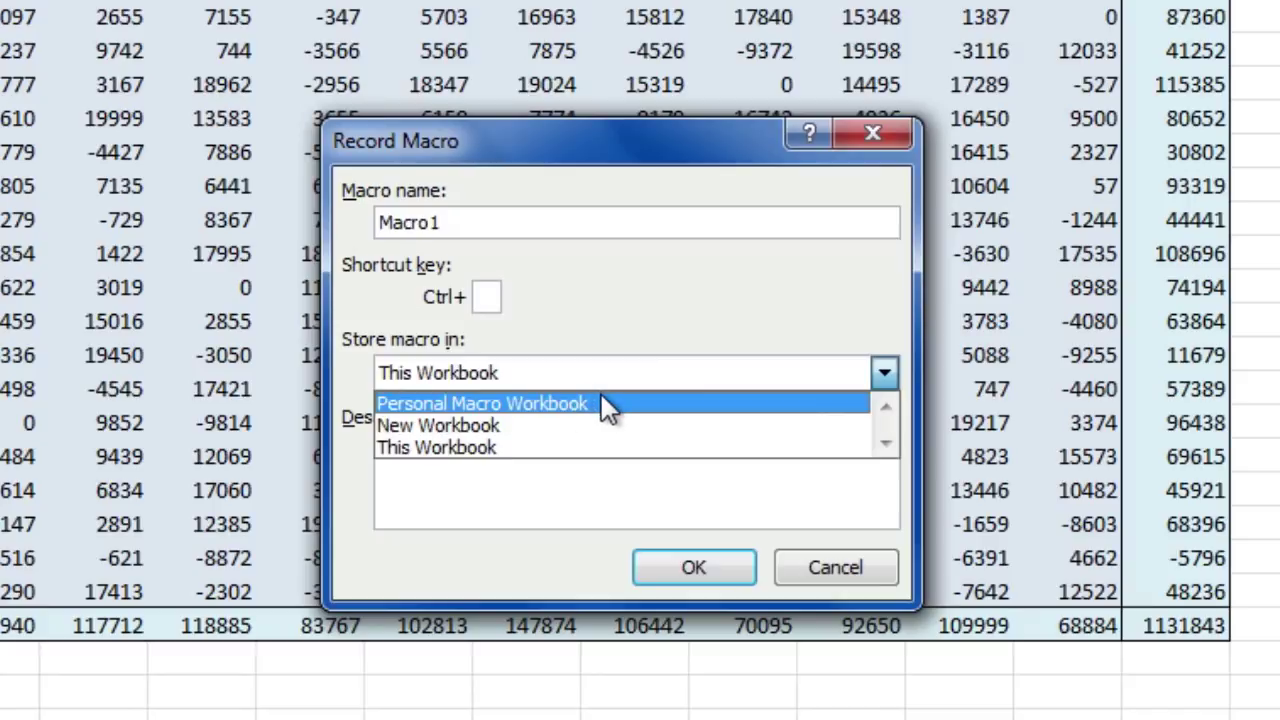
{"action": "left_click", "coordinate": [560, 446]}
{"action": "left_click", "coordinate": [524, 472]}
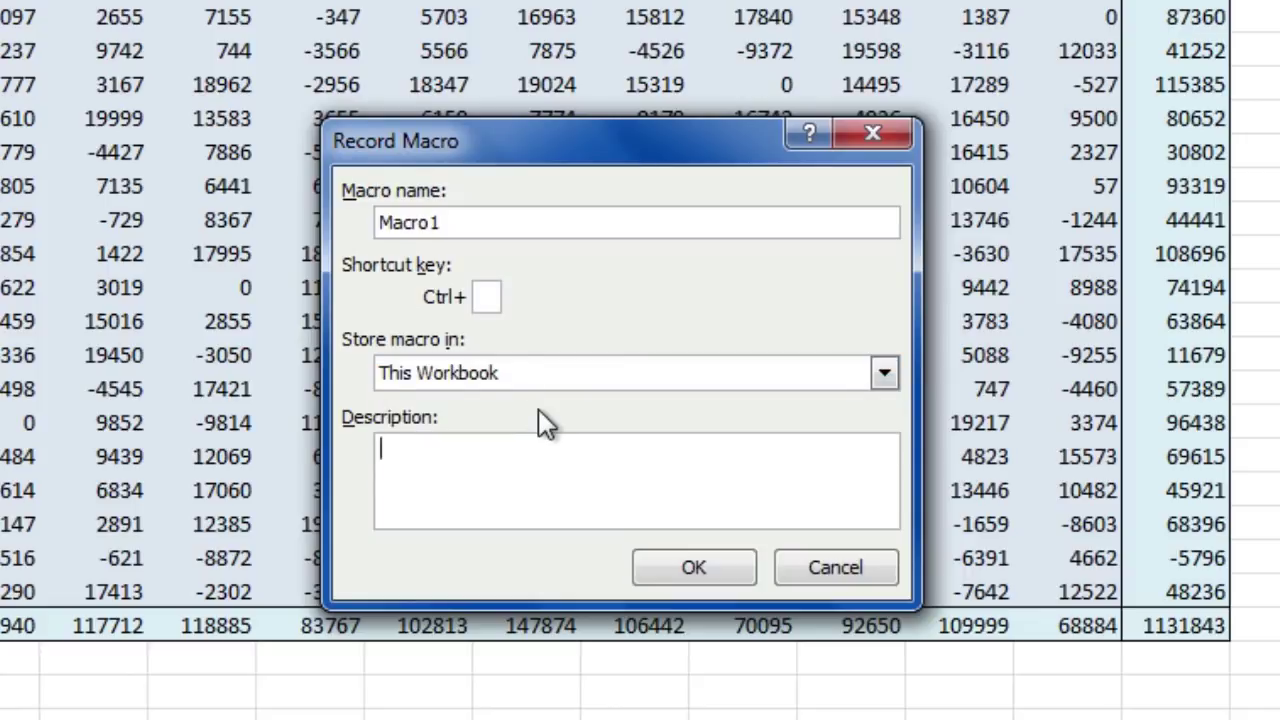
{"action": "type", "text": "Format the selection to "}
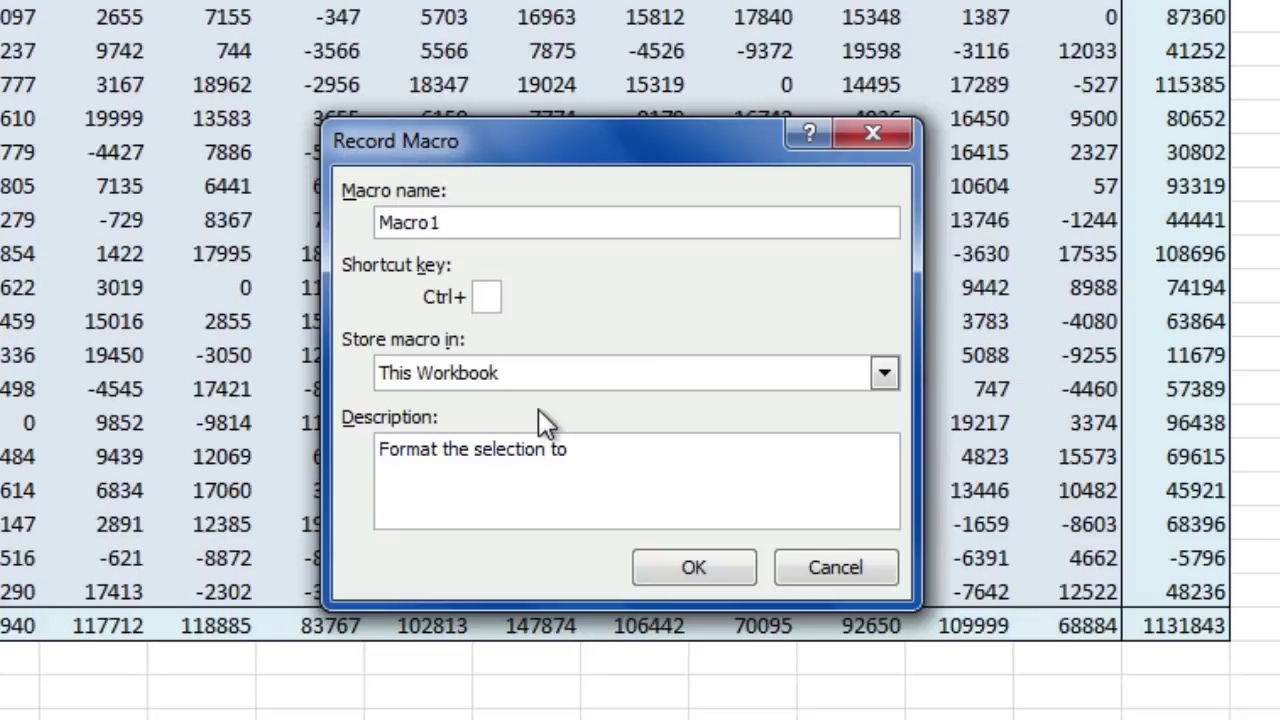
{"action": "type", "text": "preferred number format"}
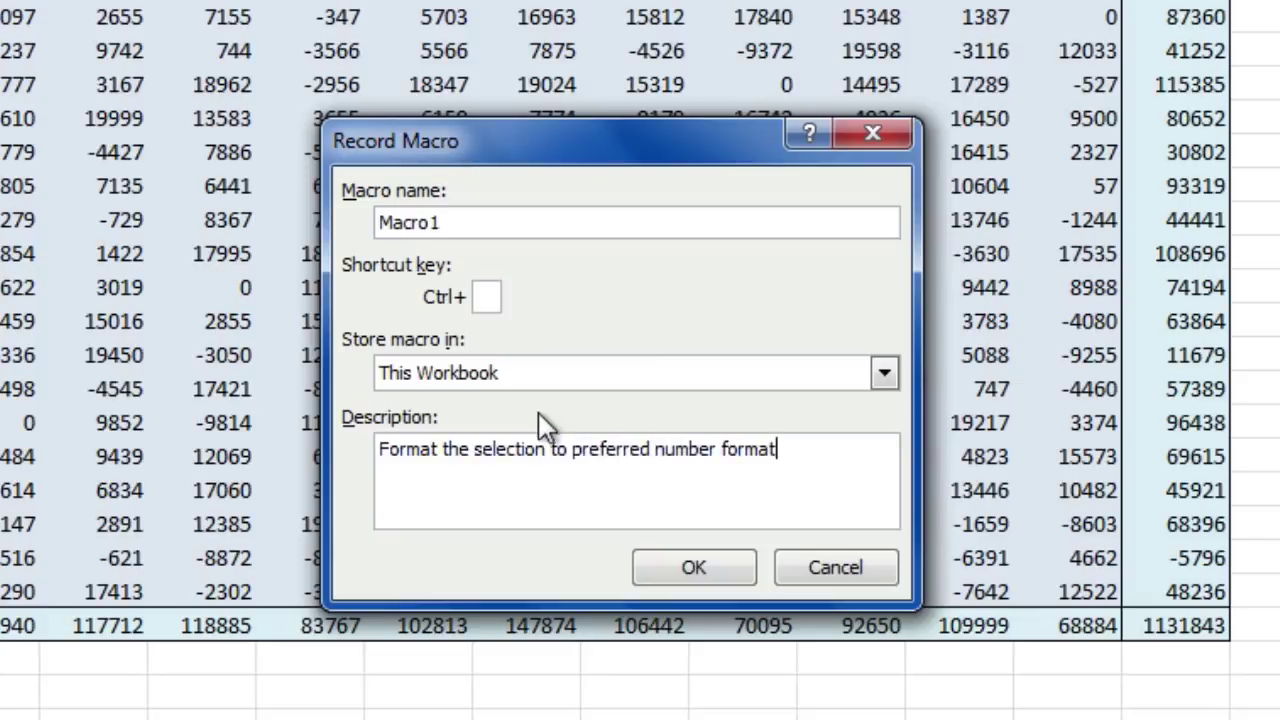
{"action": "left_click", "coordinate": [714, 570]}
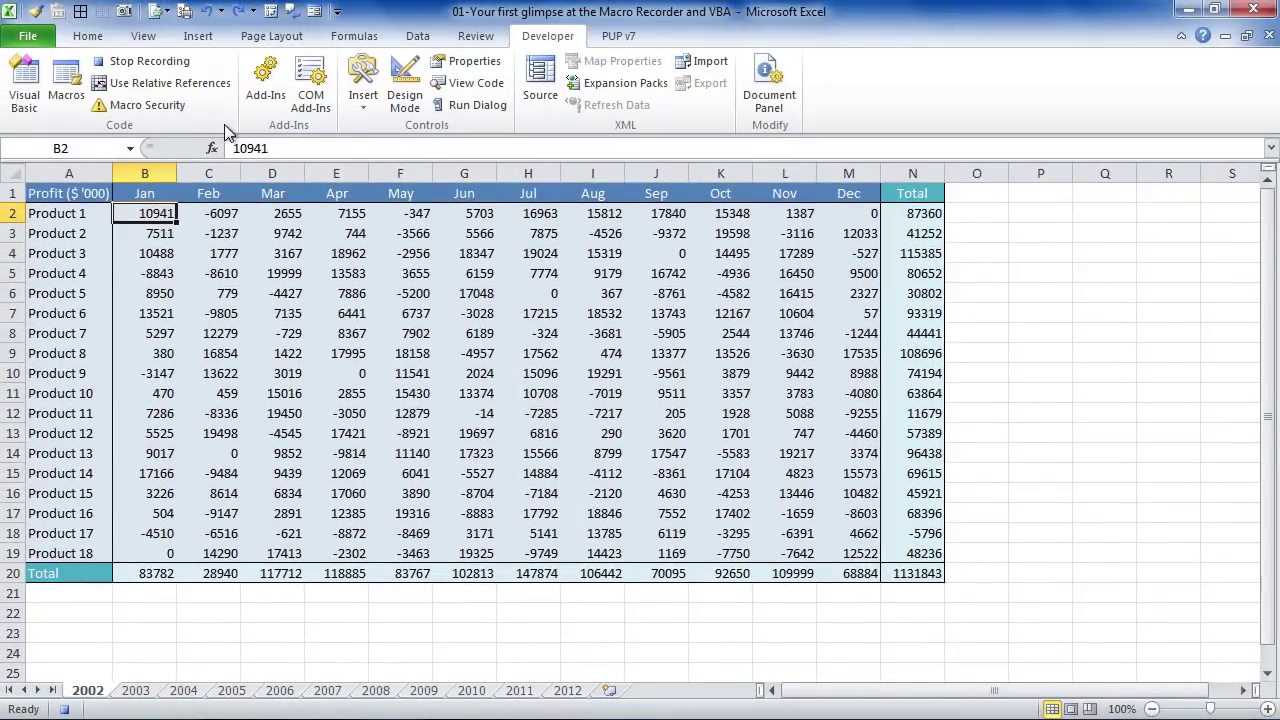
Record formatting cell B2 as Number with 2 decimals, 1000 separator and red parenthesised negatives, and stop the macro recording
{"action": "left_click", "coordinate": [87, 38]}
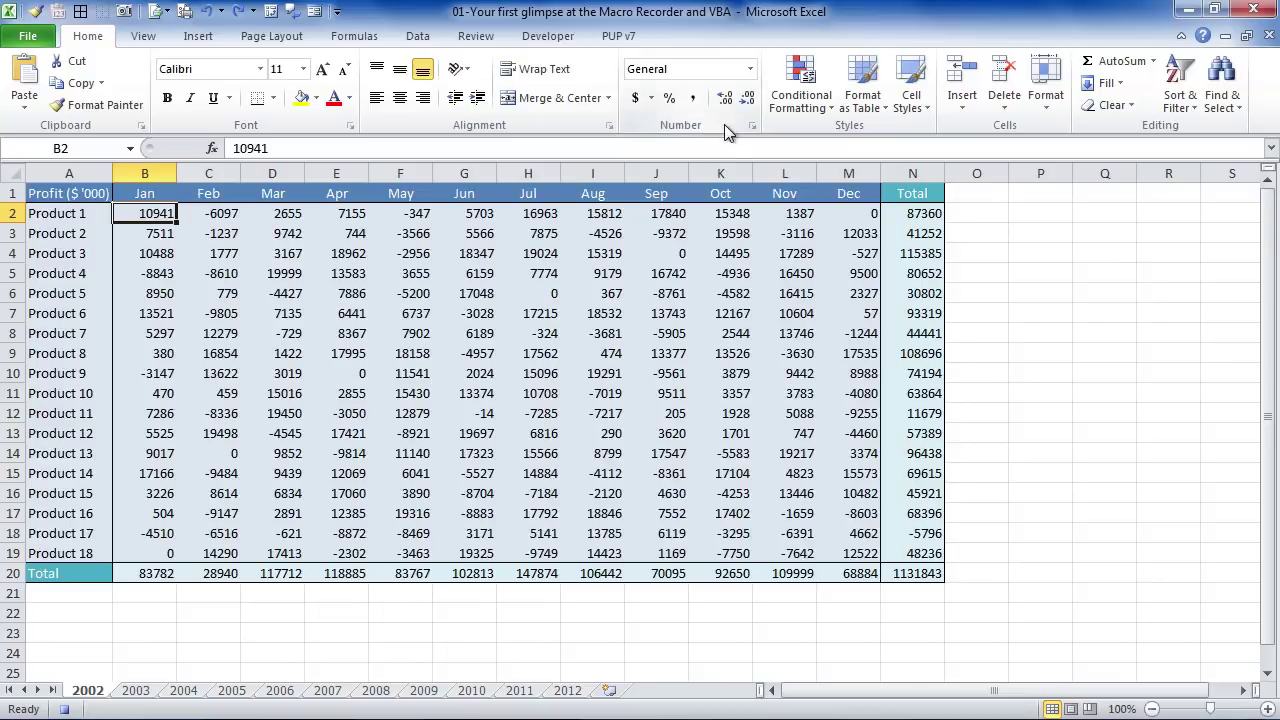
{"action": "left_click", "coordinate": [749, 70]}
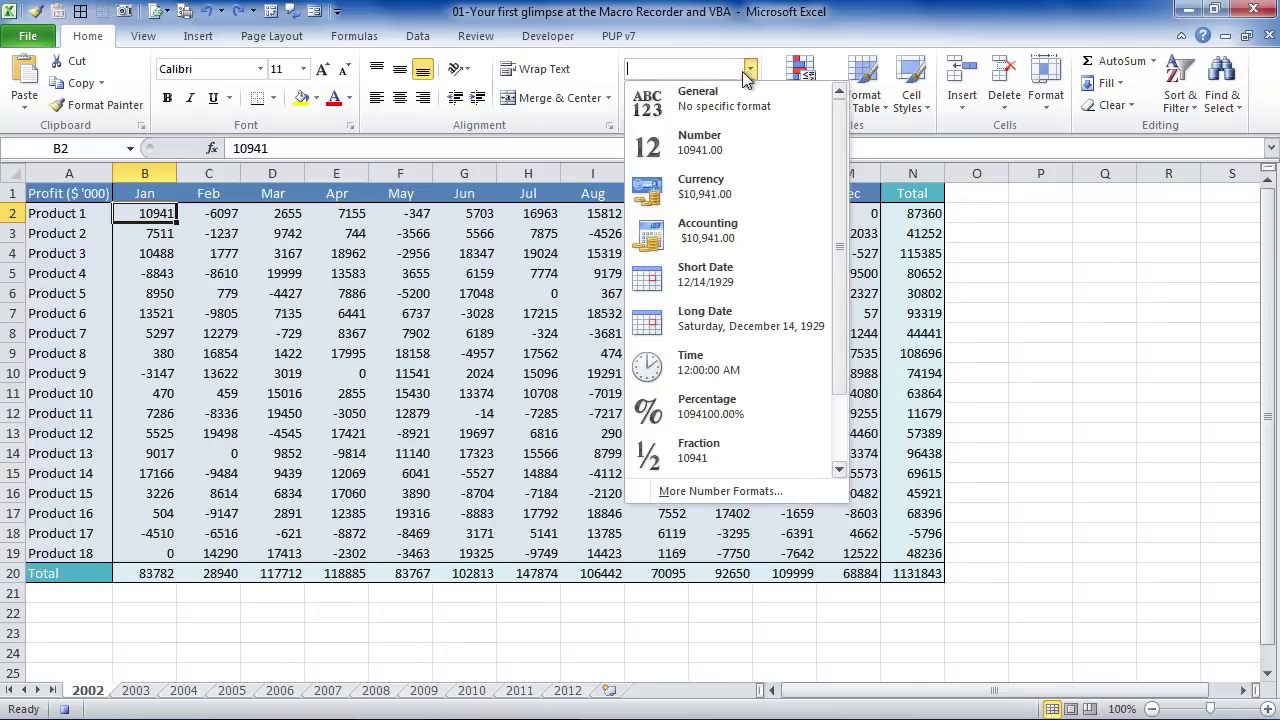
{"action": "left_click", "coordinate": [728, 492]}
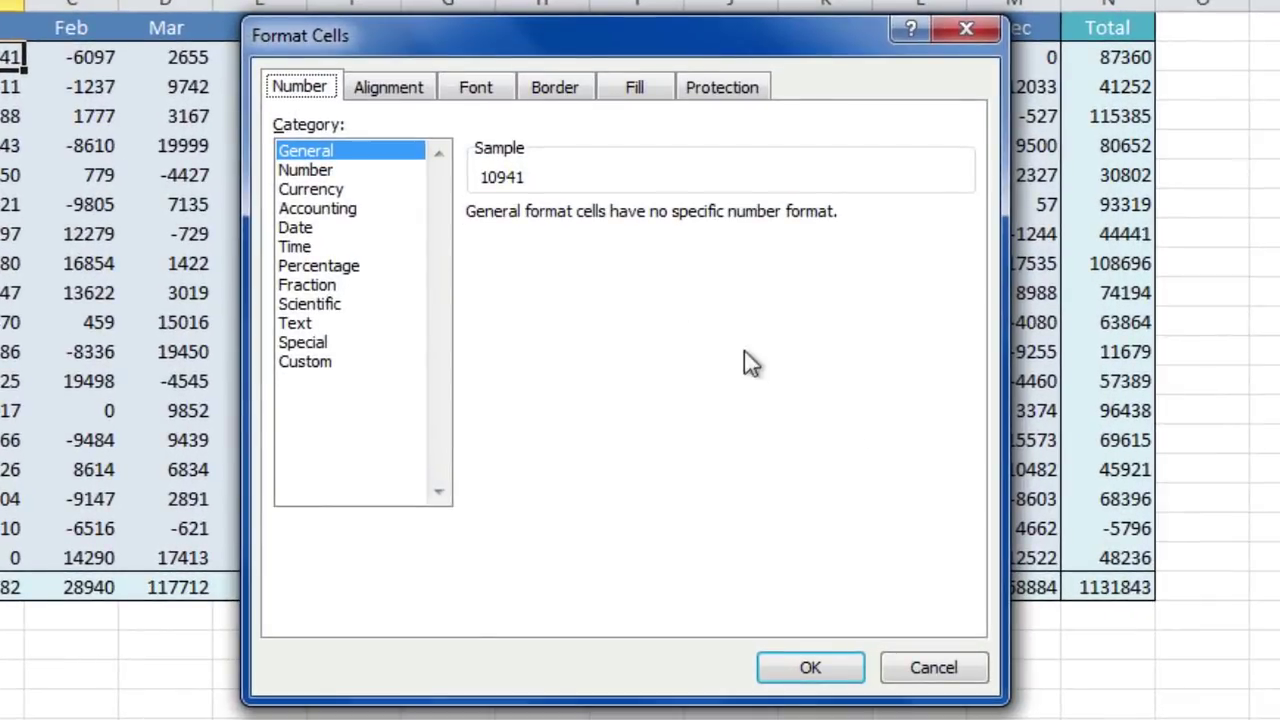
{"action": "left_click", "coordinate": [372, 172]}
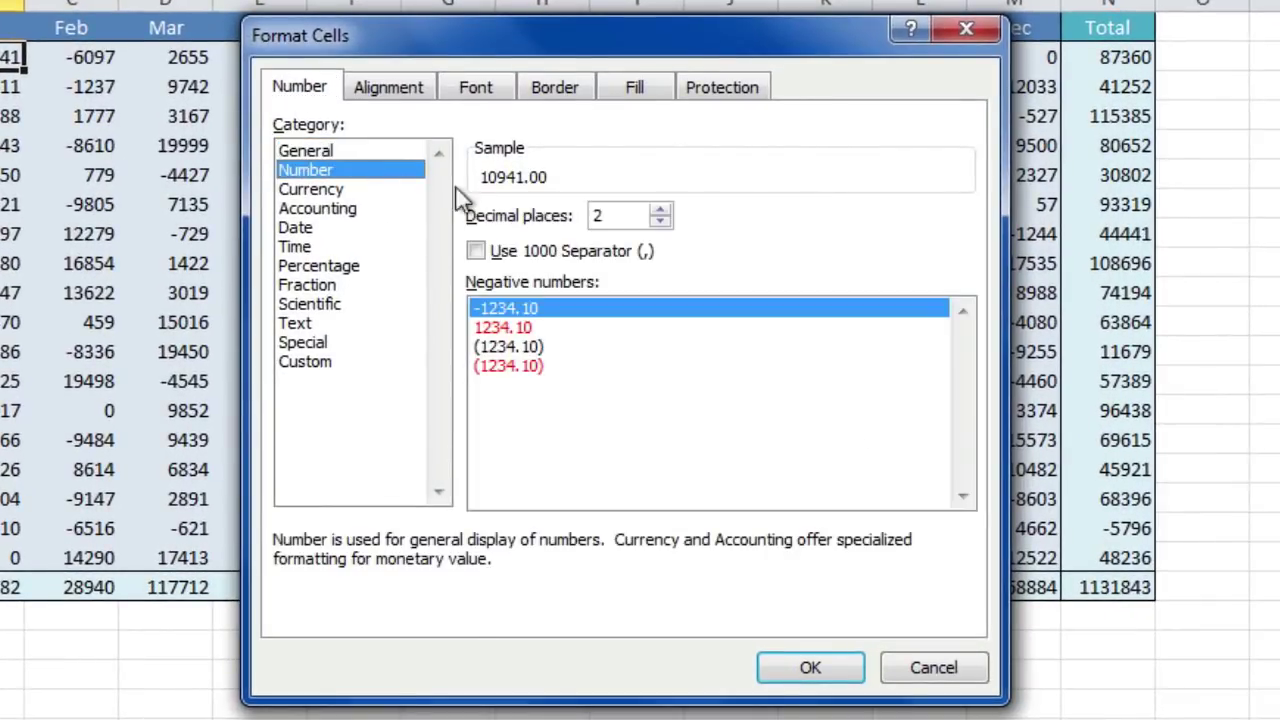
{"action": "left_click", "coordinate": [475, 252]}
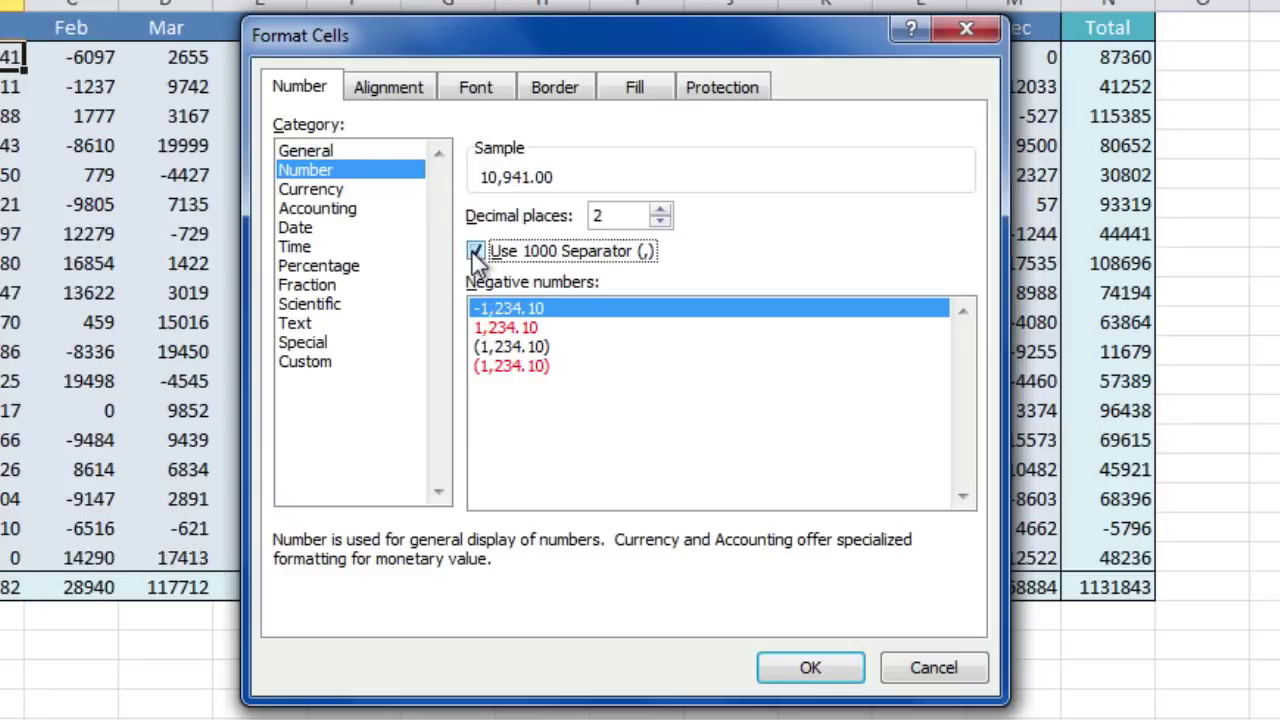
{"action": "left_click", "coordinate": [520, 365]}
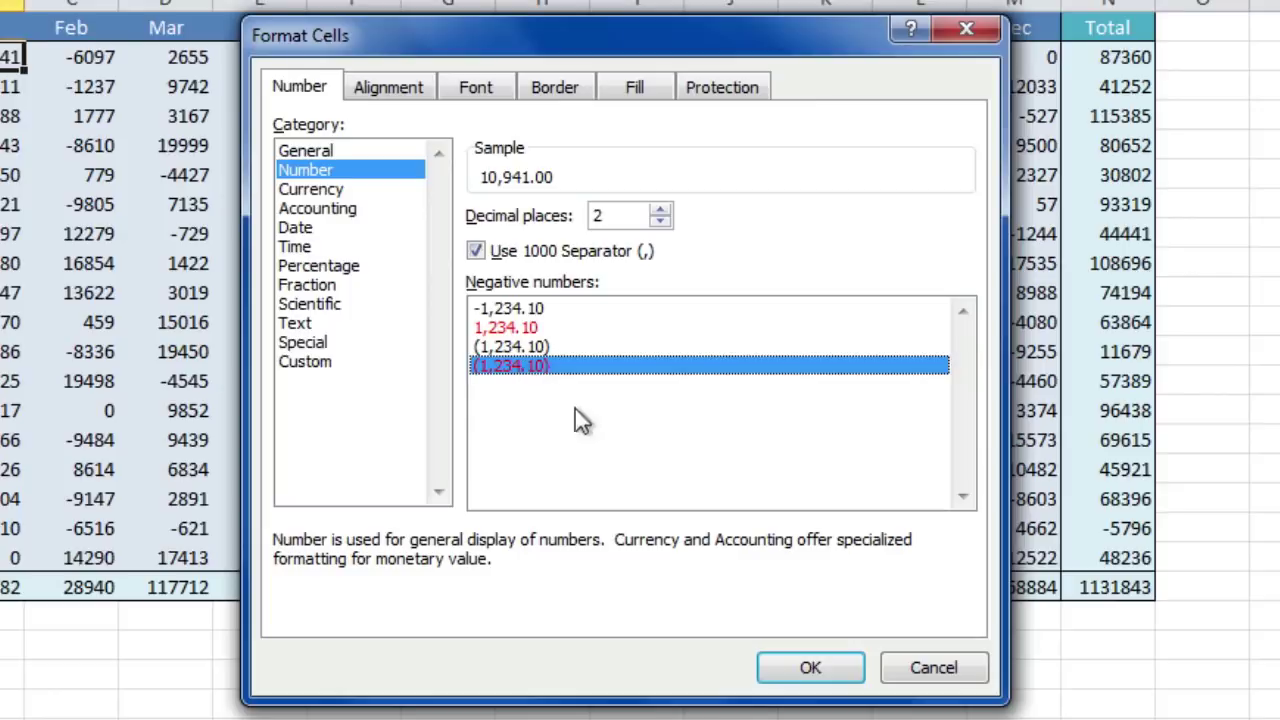
{"action": "left_click", "coordinate": [814, 665]}
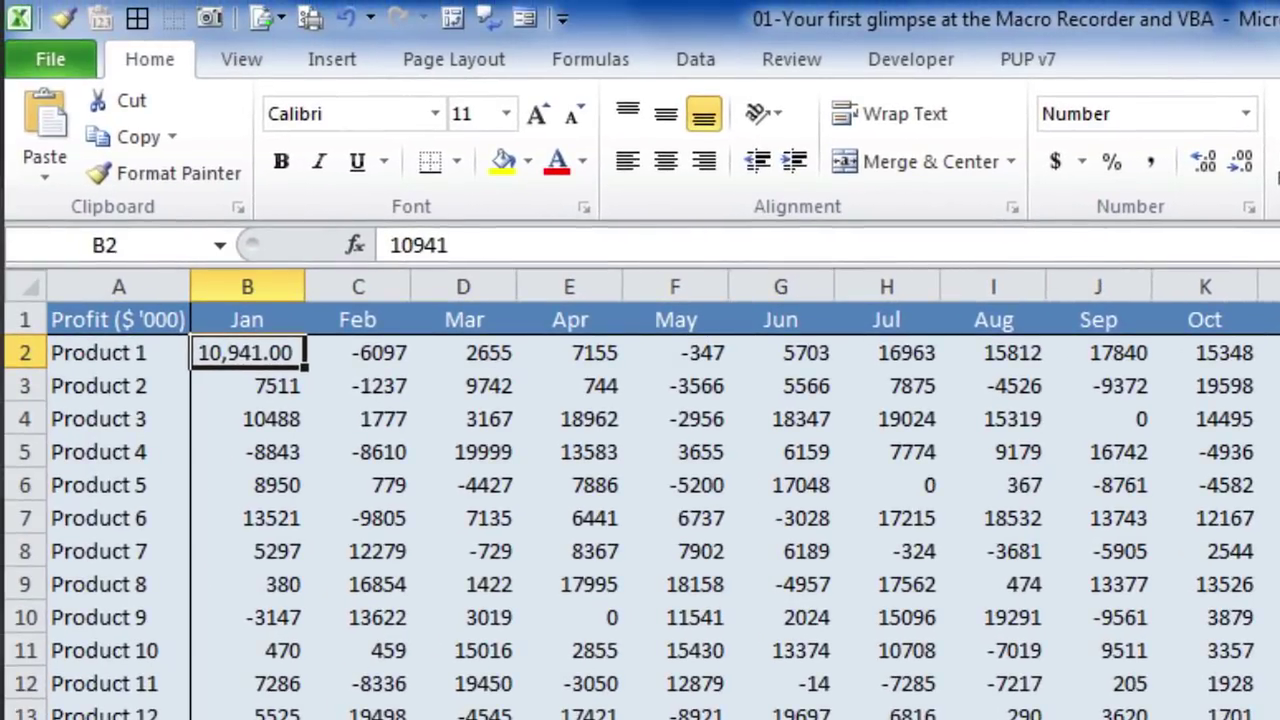
{"action": "left_click", "coordinate": [906, 64]}
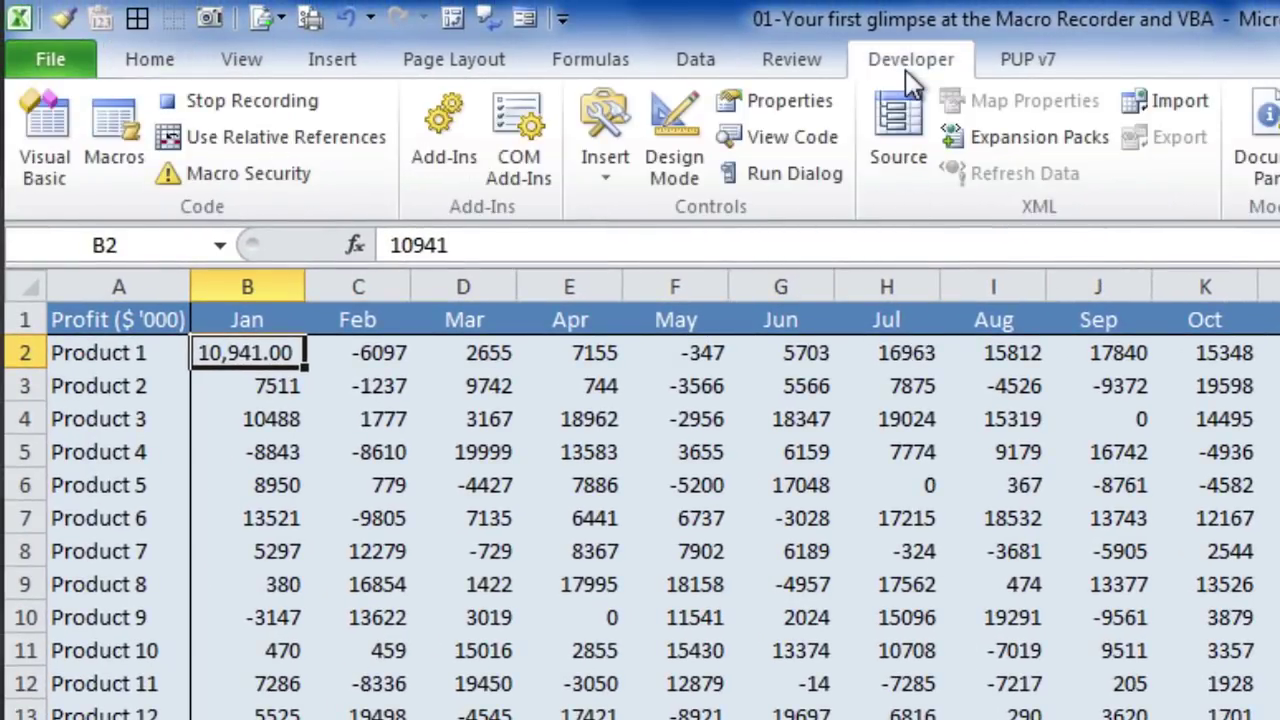
{"action": "left_click", "coordinate": [287, 103]}
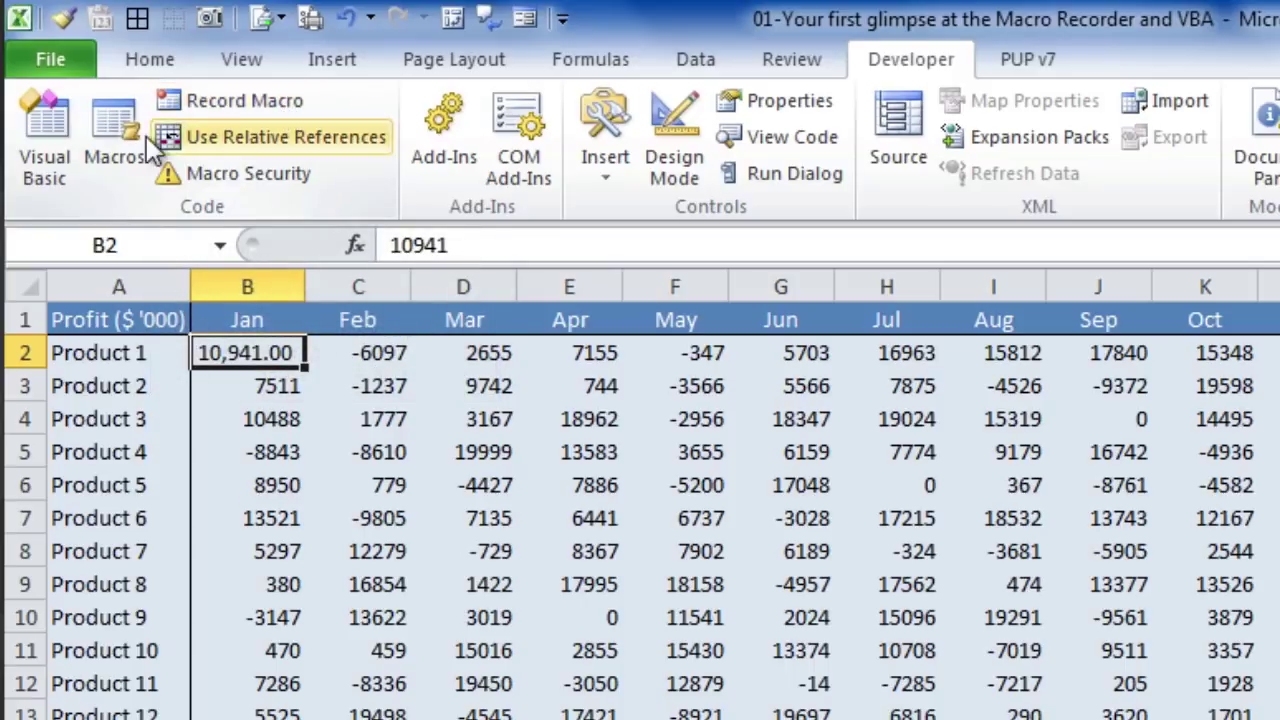
Open the recorded Macro1 for editing in the Visual Basic editor
{"action": "left_click", "coordinate": [121, 170]}
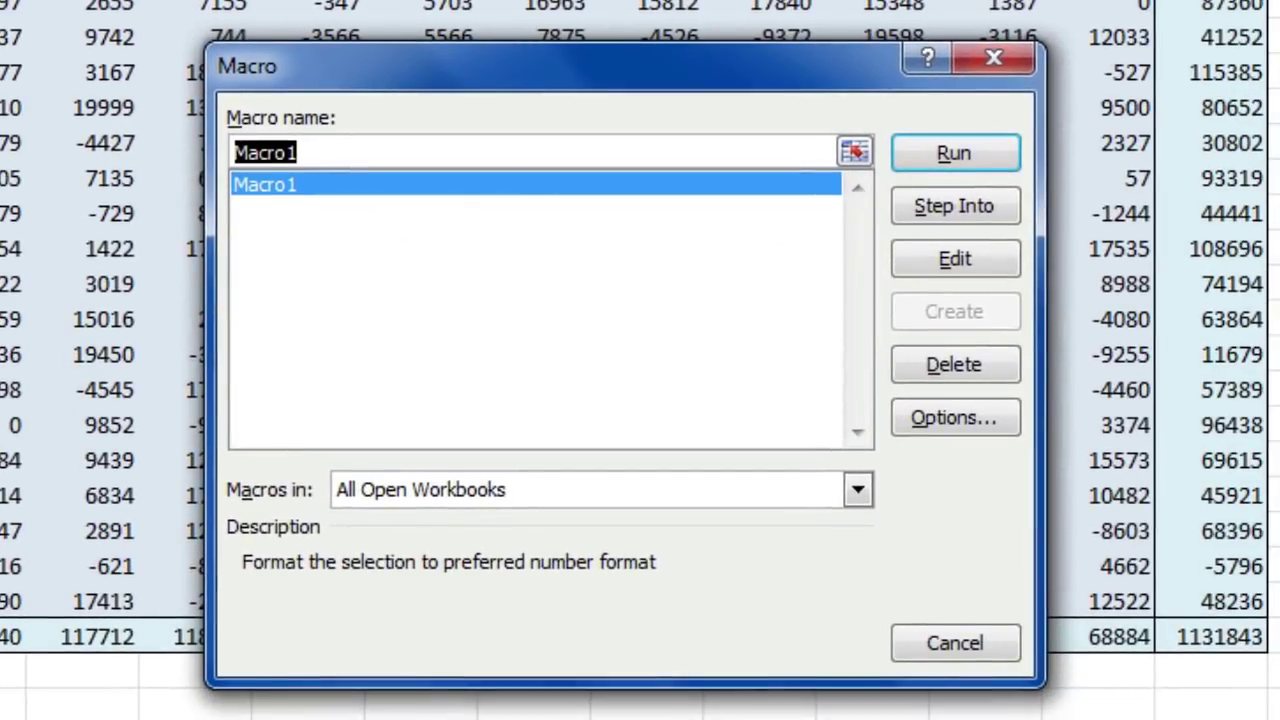
{"action": "left_click", "coordinate": [394, 186]}
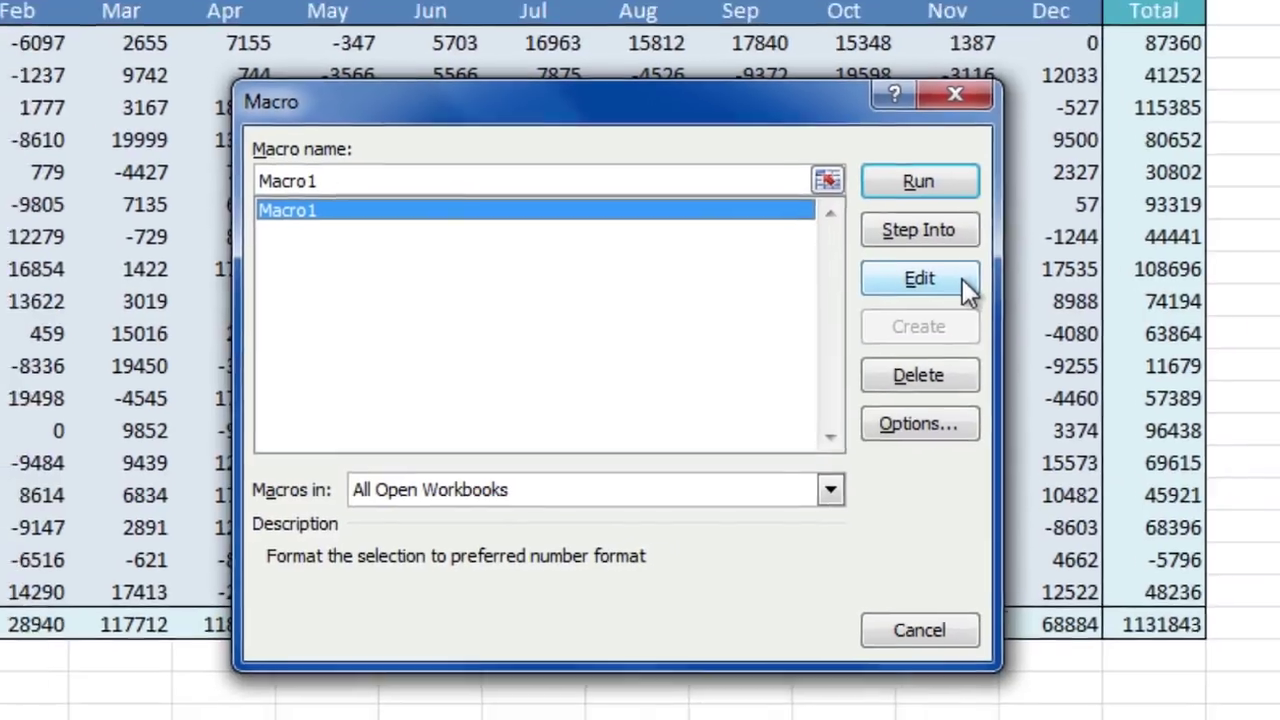
{"action": "left_click", "coordinate": [1008, 270]}
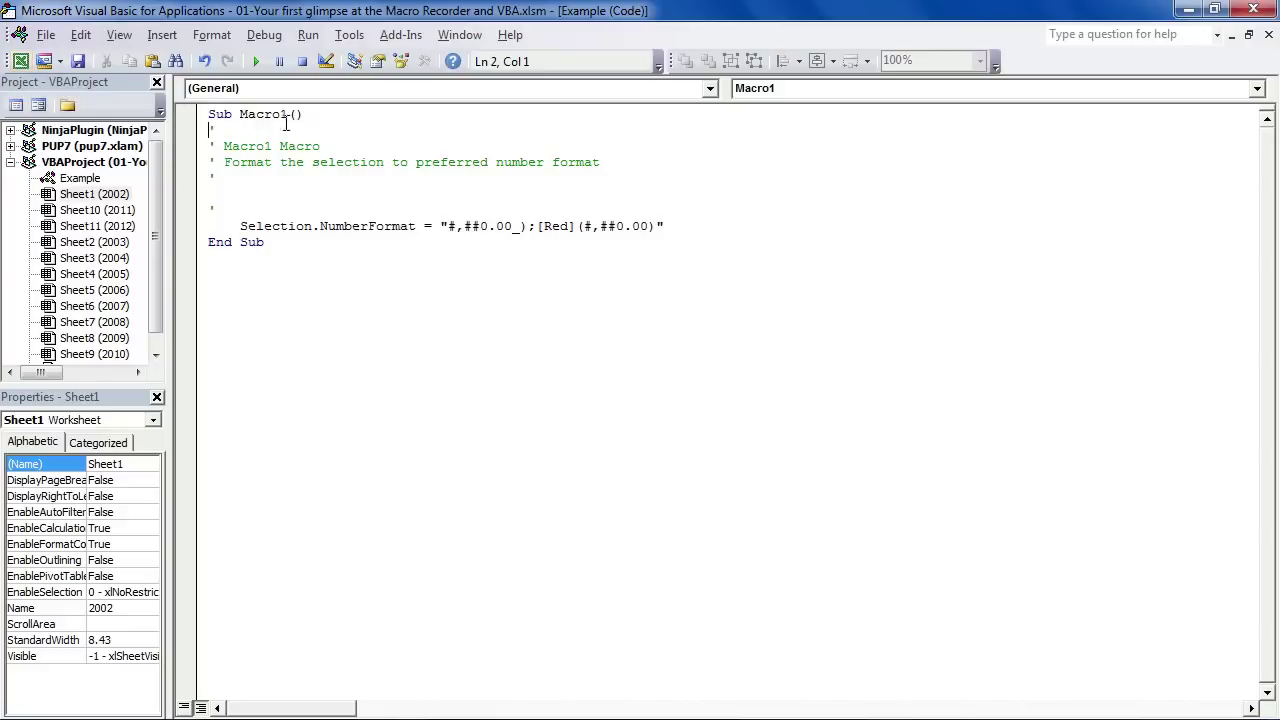
Examine Macro1's code: its name, the description comment, and the Selection.NumberFormat line with its format string
{"action": "left_click", "coordinate": [312, 117]}
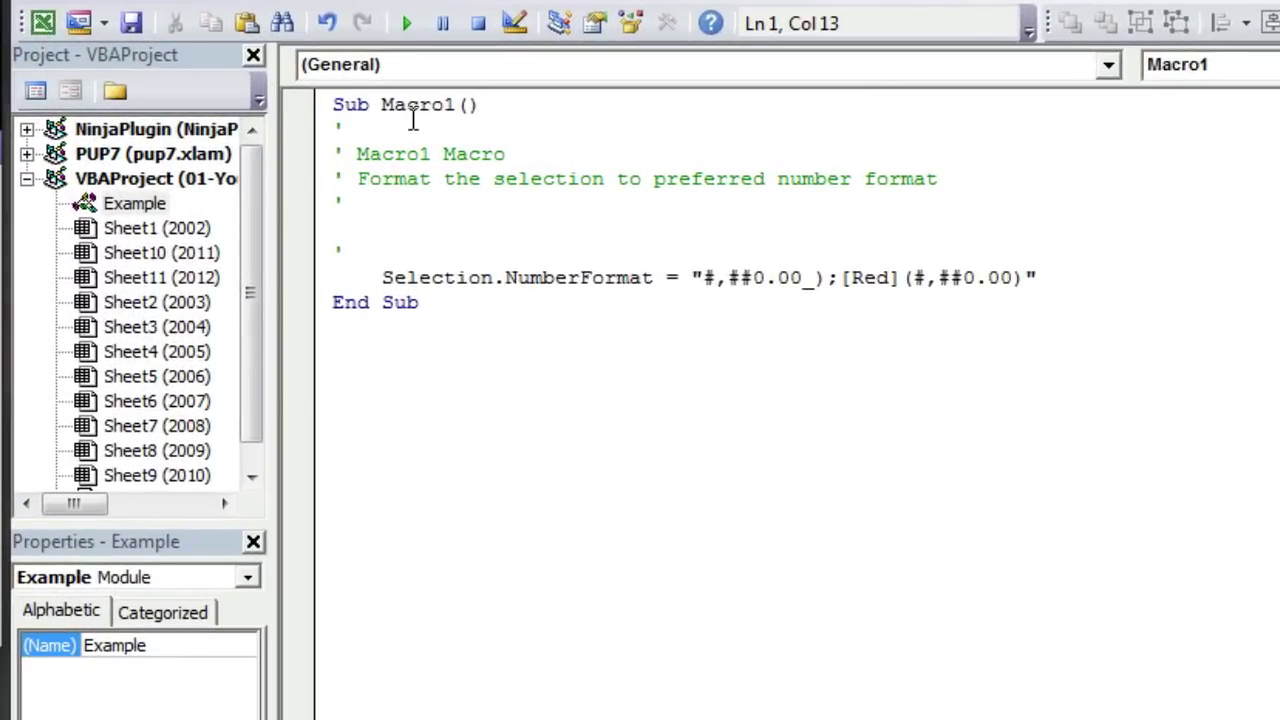
{"action": "left_click_drag", "start_coordinate": [357, 181], "coordinate": [980, 187]}
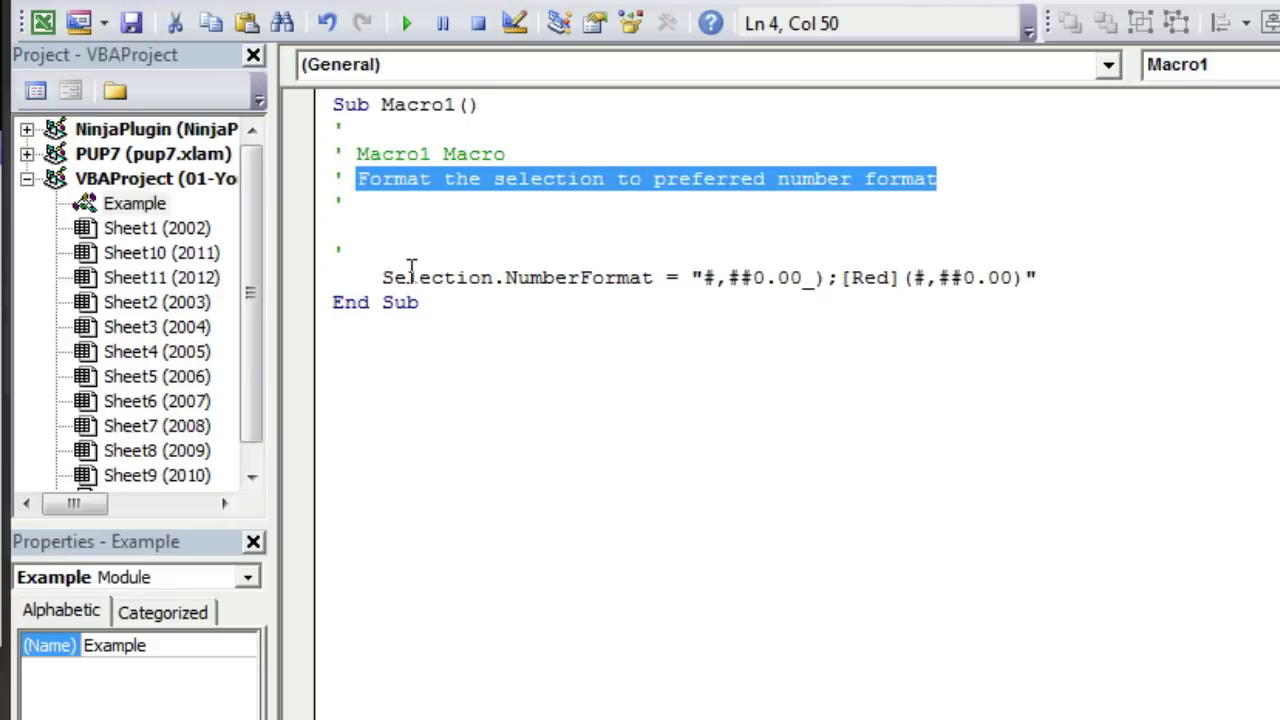
{"action": "left_click", "coordinate": [352, 277]}
{"action": "left_click", "coordinate": [315, 295]}
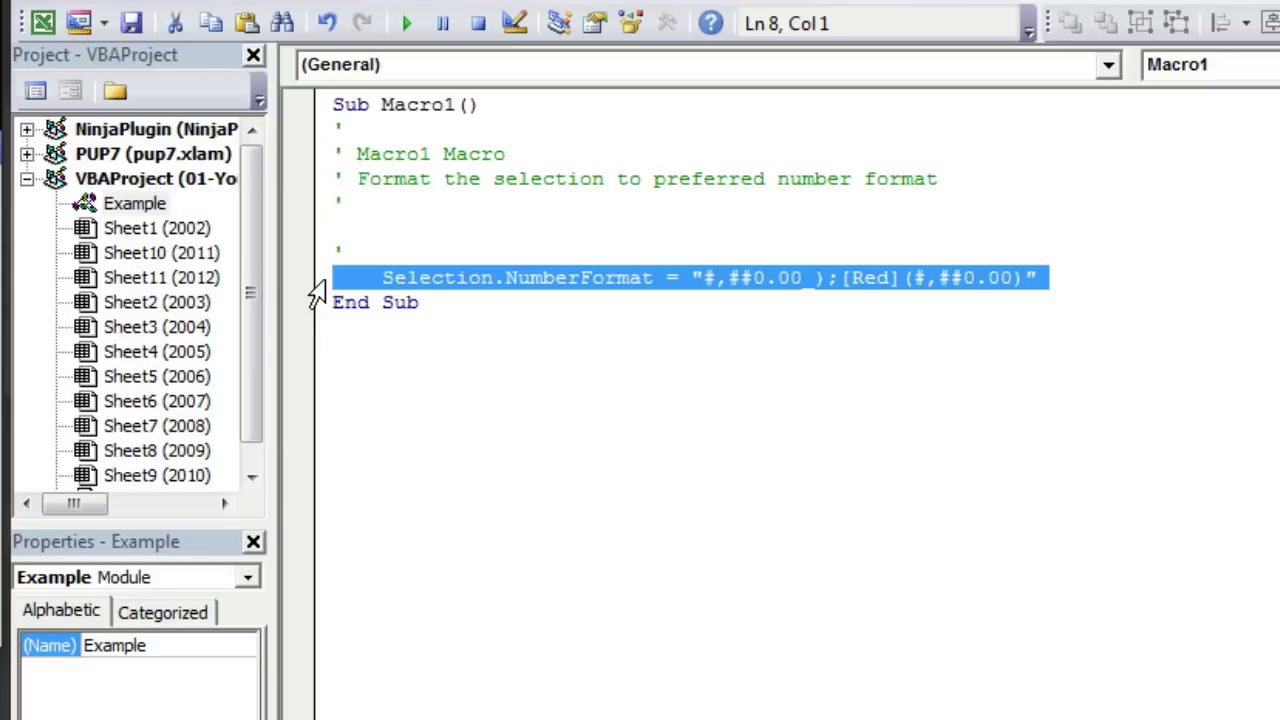
{"action": "left_click", "coordinate": [573, 292]}
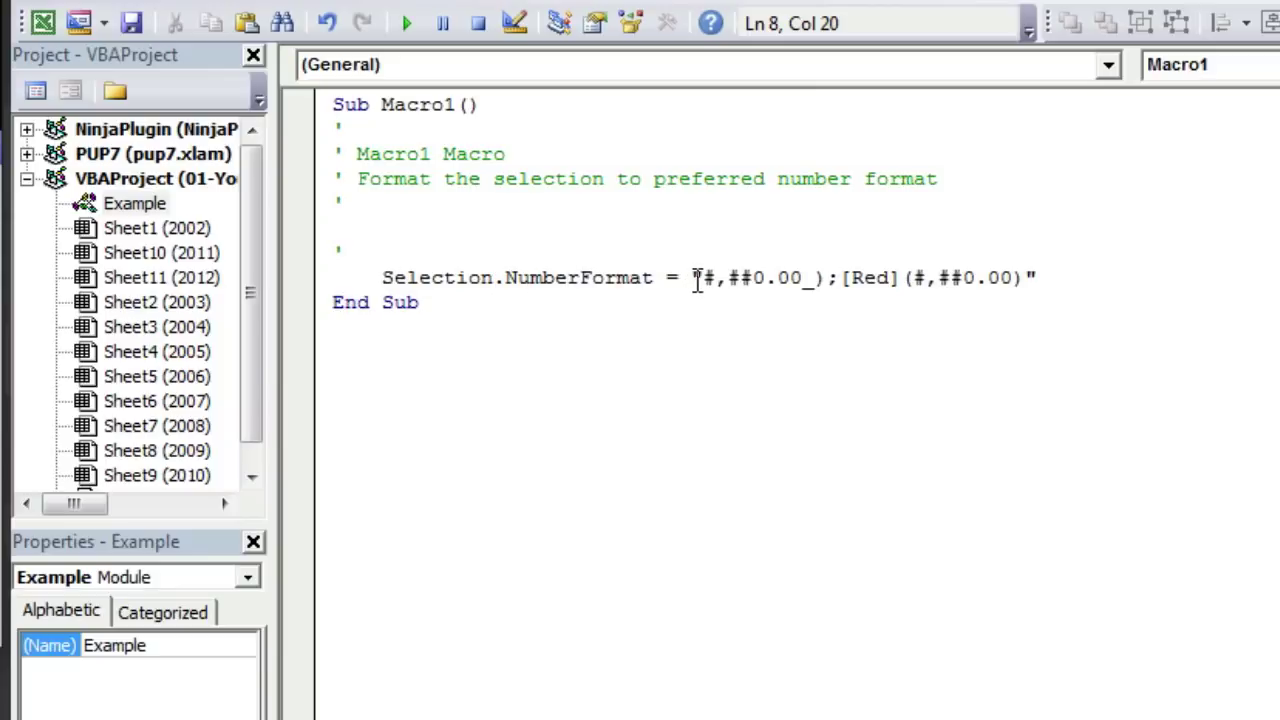
{"action": "left_click_drag", "start_coordinate": [692, 280], "coordinate": [864, 280]}
{"action": "left_click_drag", "start_coordinate": [1015, 280], "coordinate": [1015, 280]}
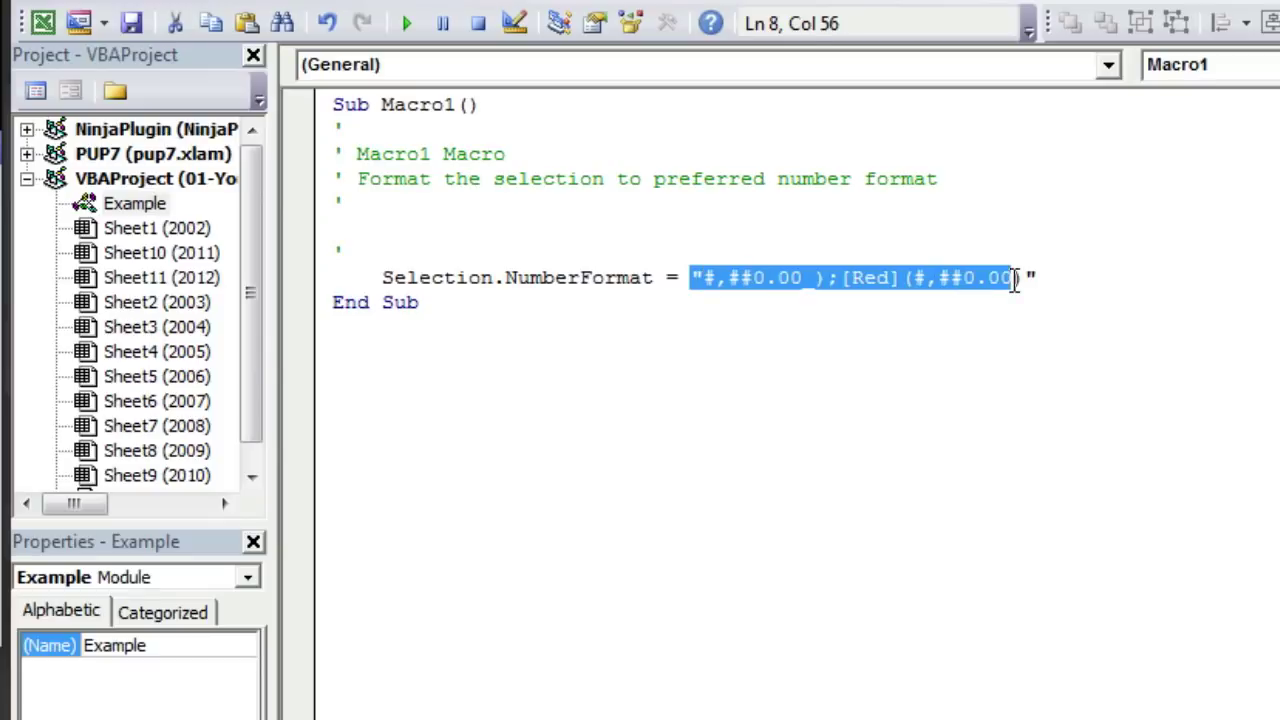
{"action": "left_click", "coordinate": [622, 305]}
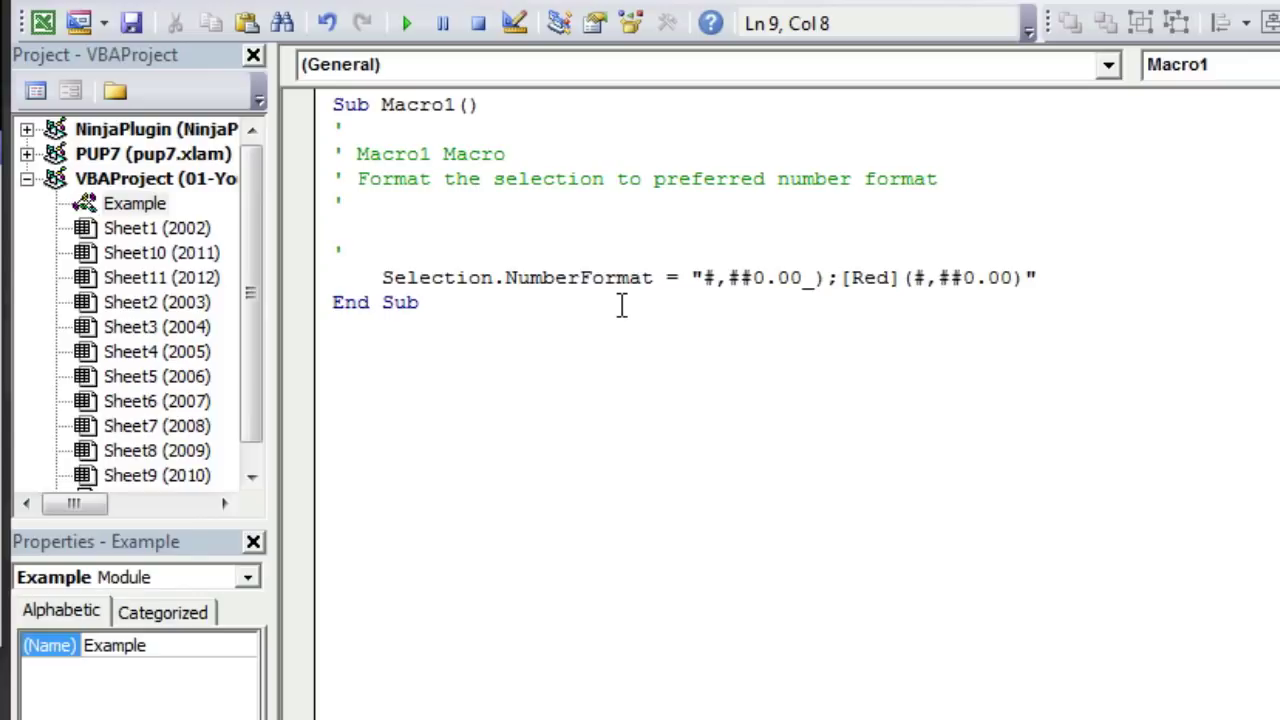
Switch back to Excel and run Macro1 on the Jan values in B3:B20, then select cell B3
{"action": "left_click", "coordinate": [48, 28]}
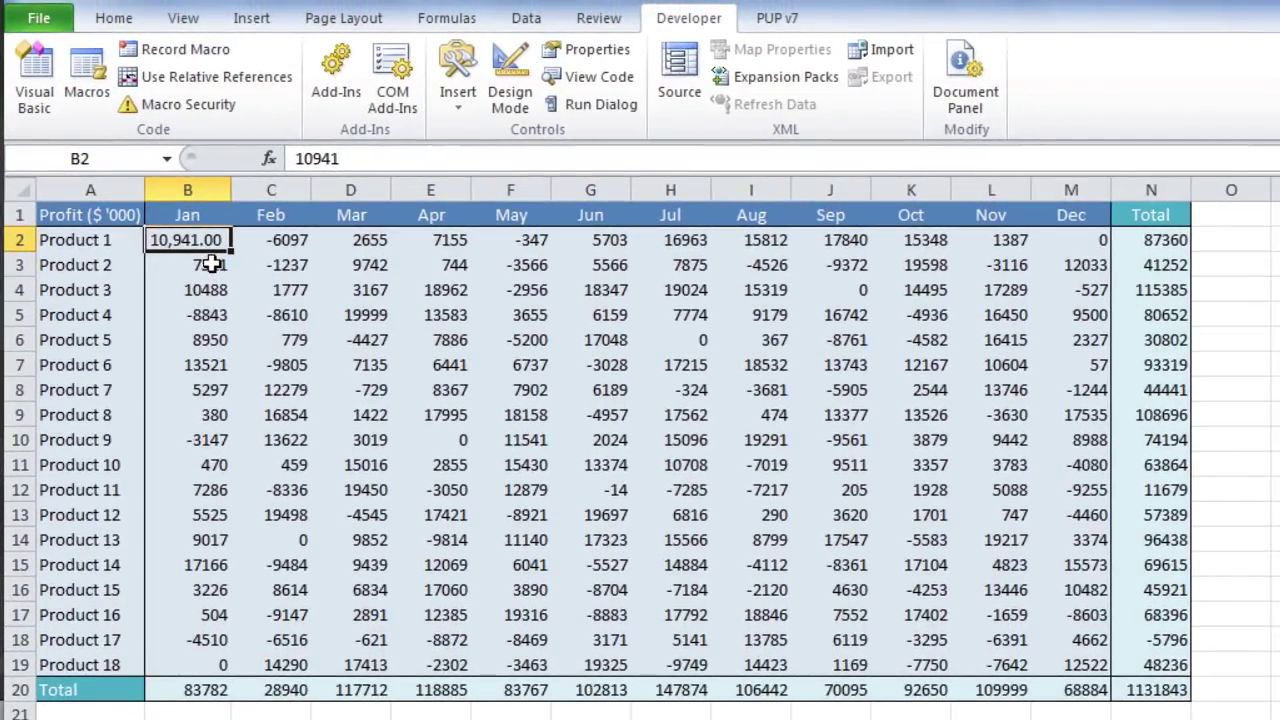
{"action": "left_click_drag", "start_coordinate": [211, 263], "coordinate": [206, 684]}
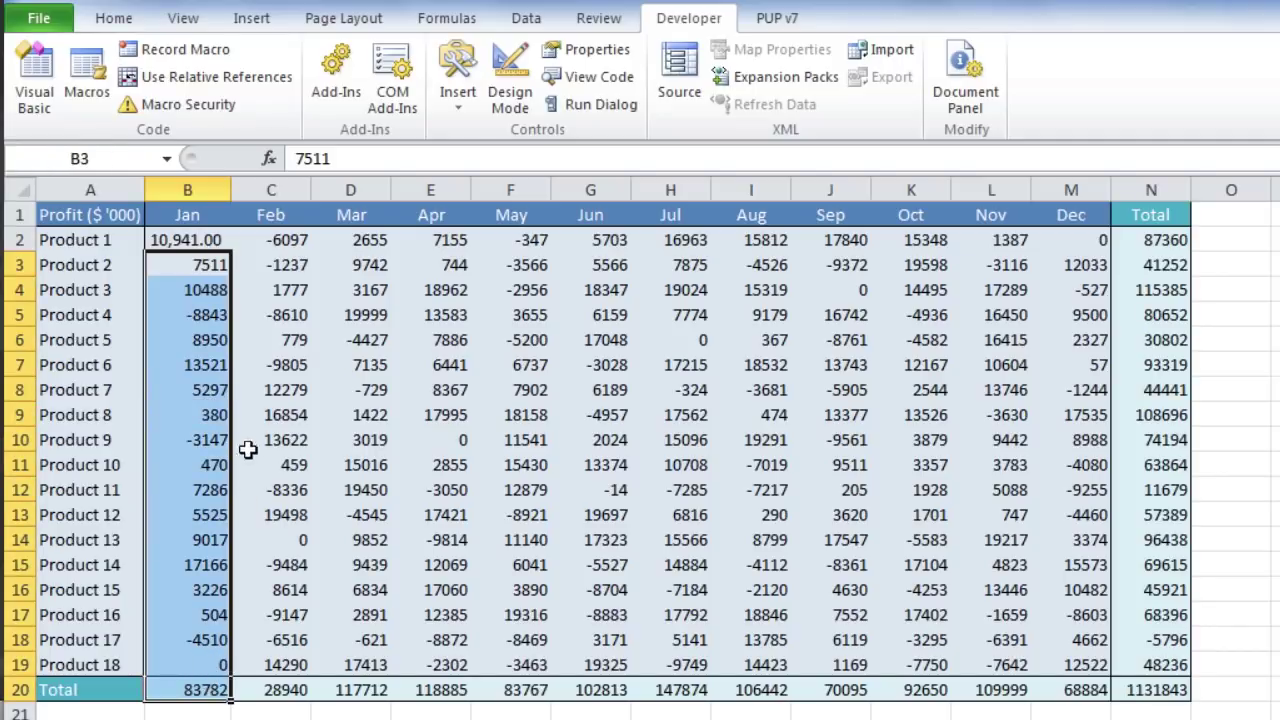
{"action": "left_click", "coordinate": [102, 84]}
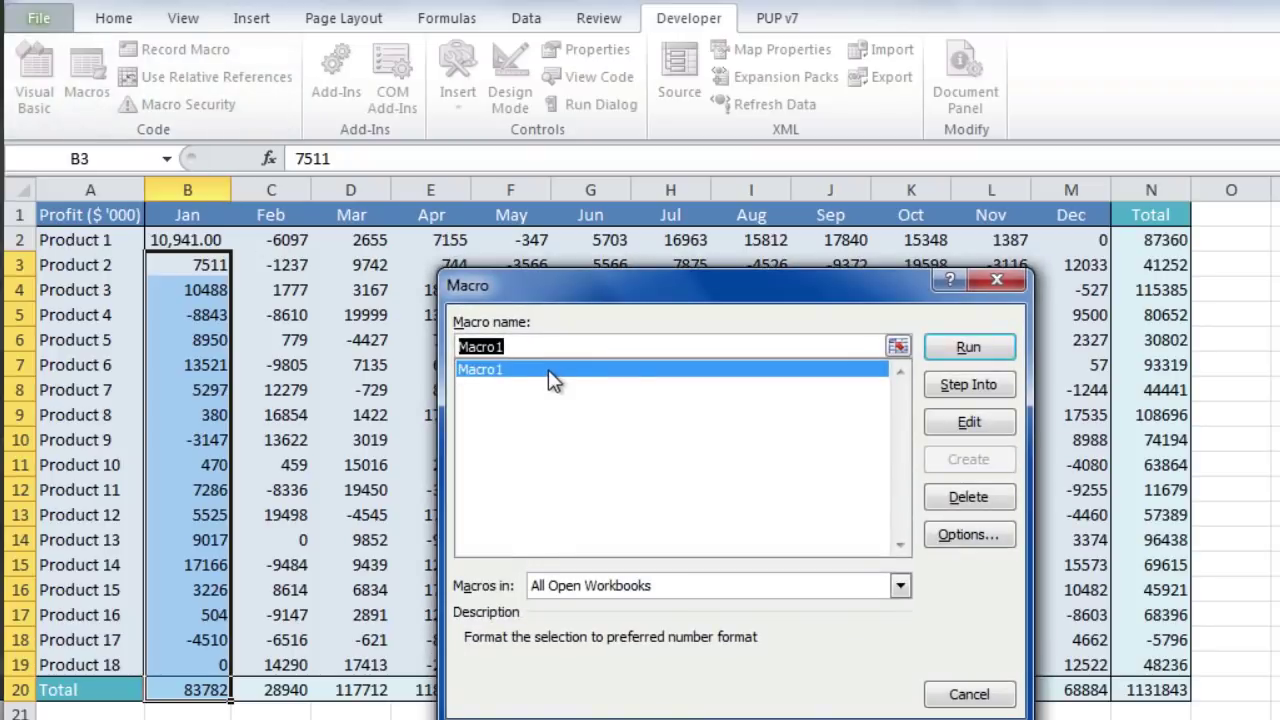
{"action": "left_click", "coordinate": [957, 346]}
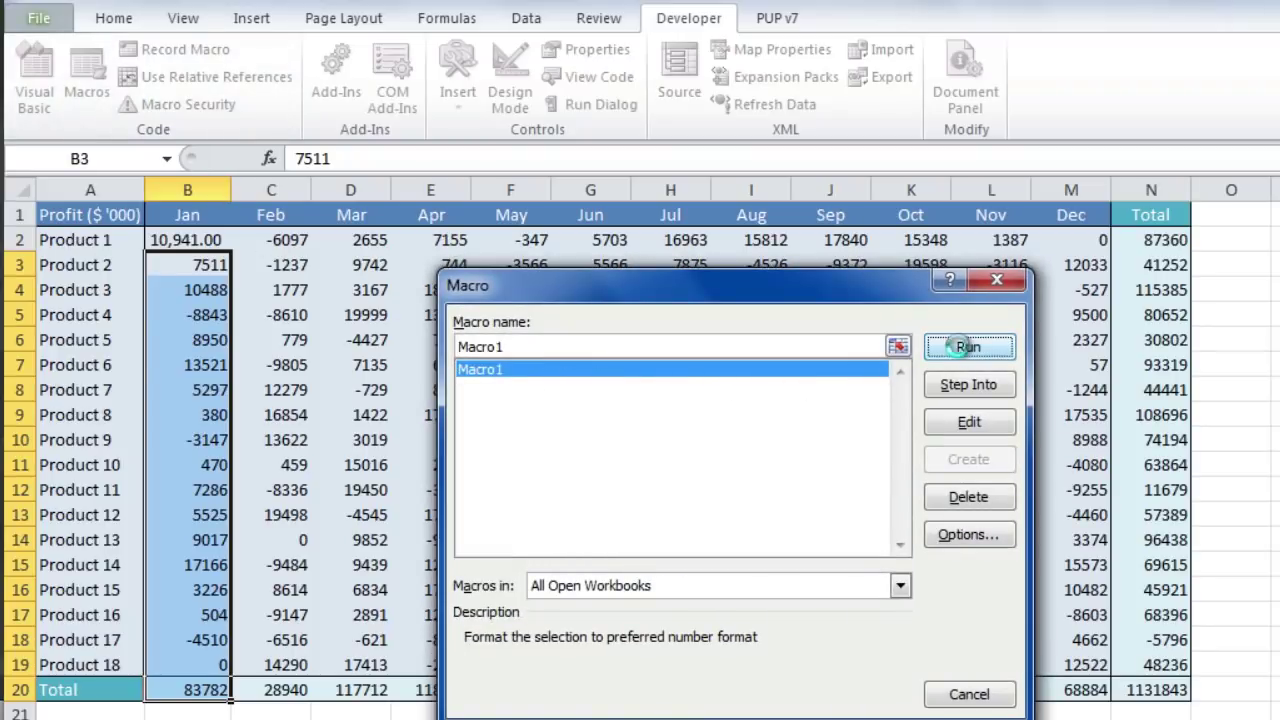
{"action": "left_click", "coordinate": [181, 272]}
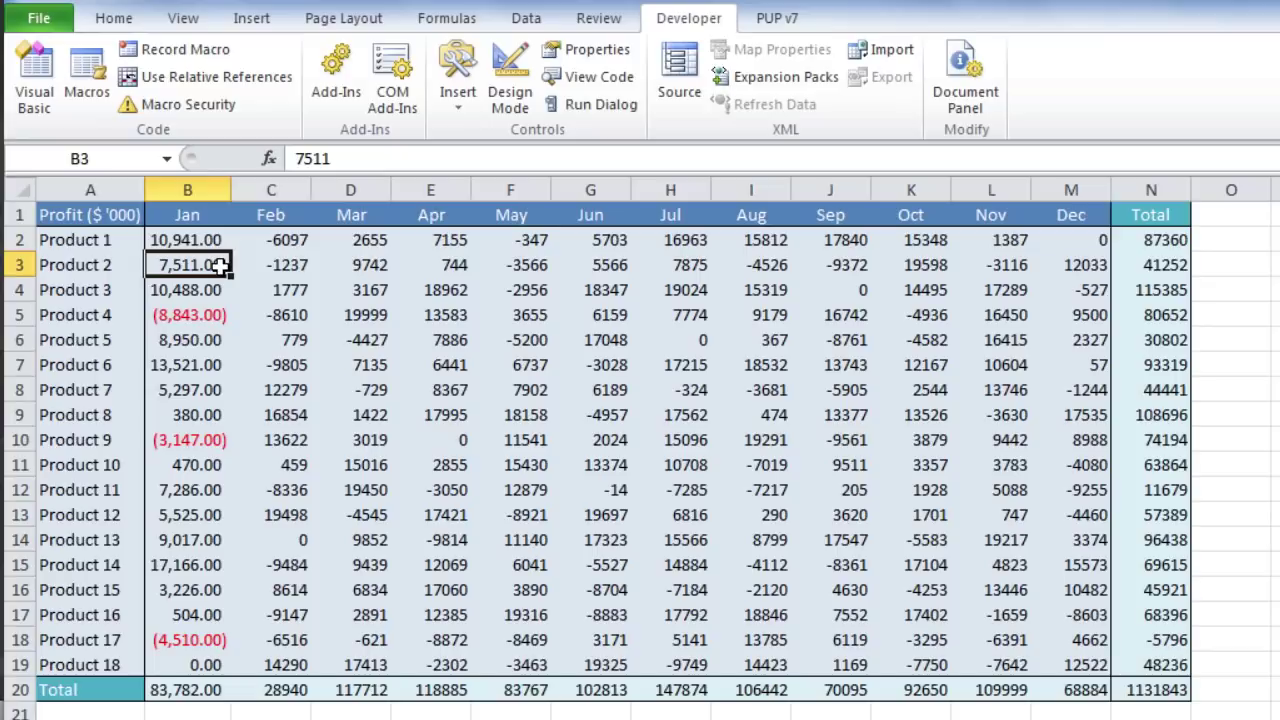
Assign Ctrl+Shift+N as Macro1's shortcut key in its macro options and close the macro list
{"action": "left_click", "coordinate": [100, 108]}
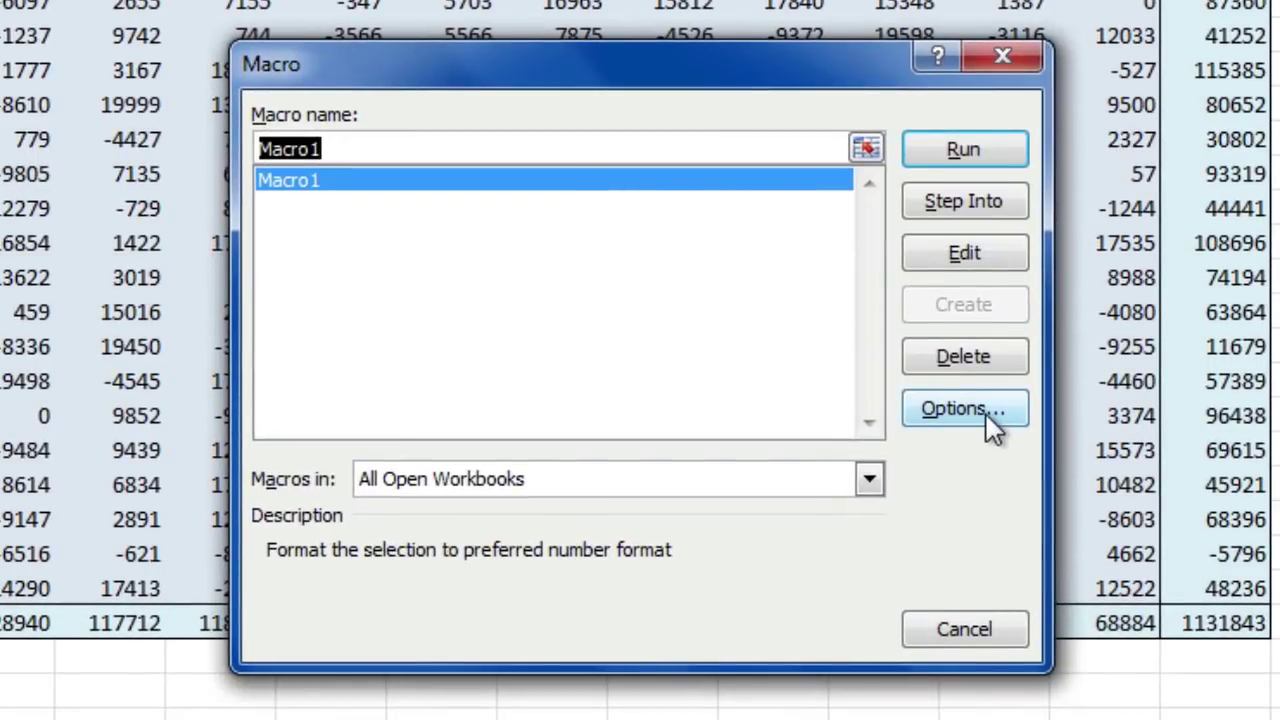
{"action": "left_click", "coordinate": [986, 414]}
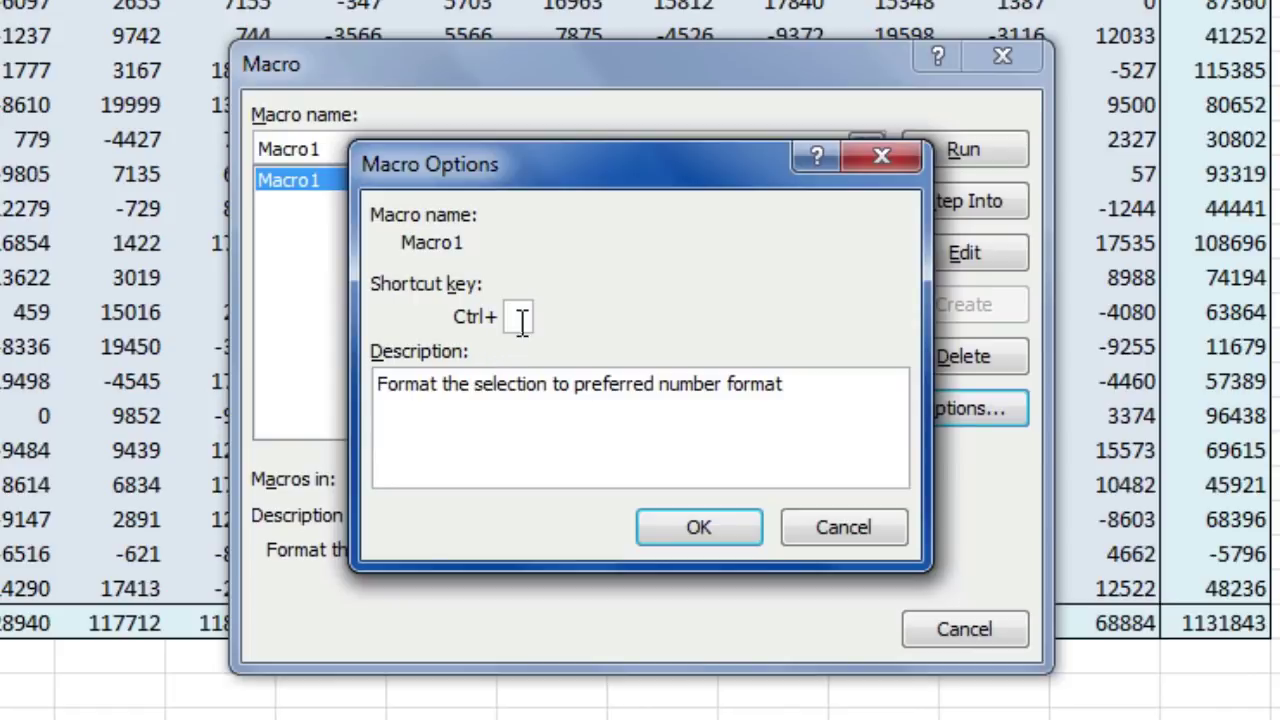
{"action": "type", "text": "N"}
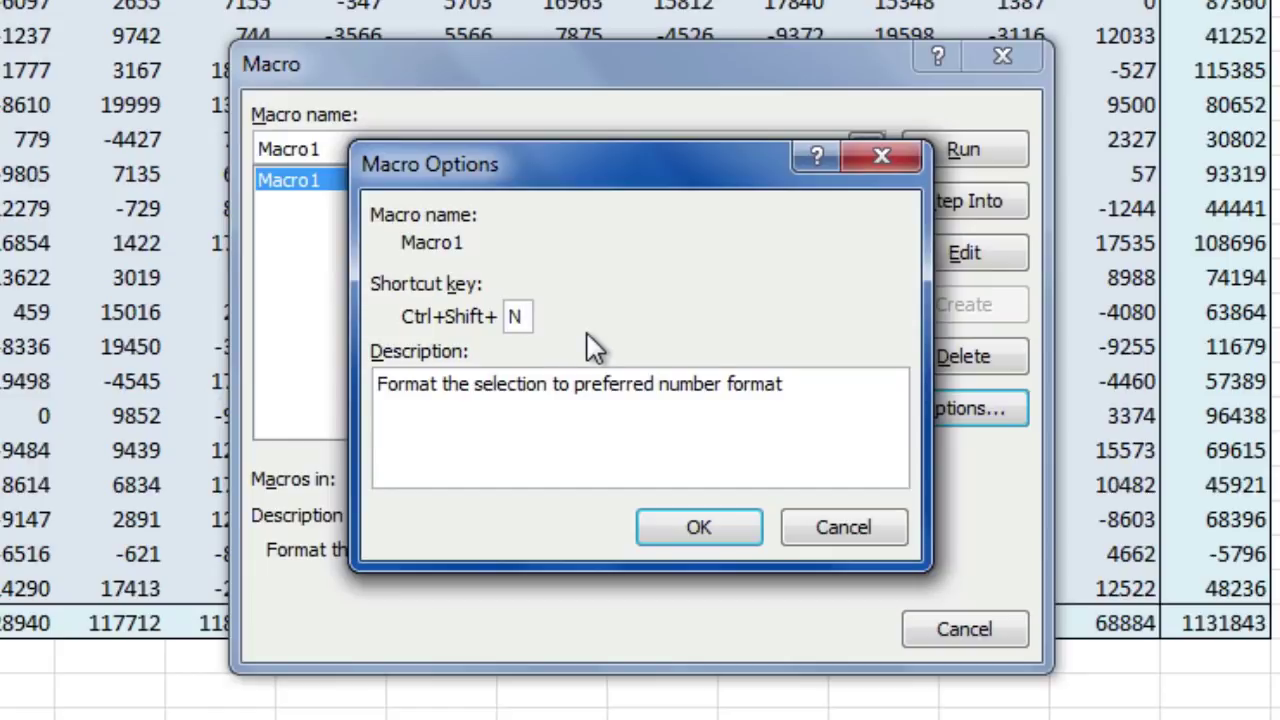
{"action": "left_click", "coordinate": [715, 529]}
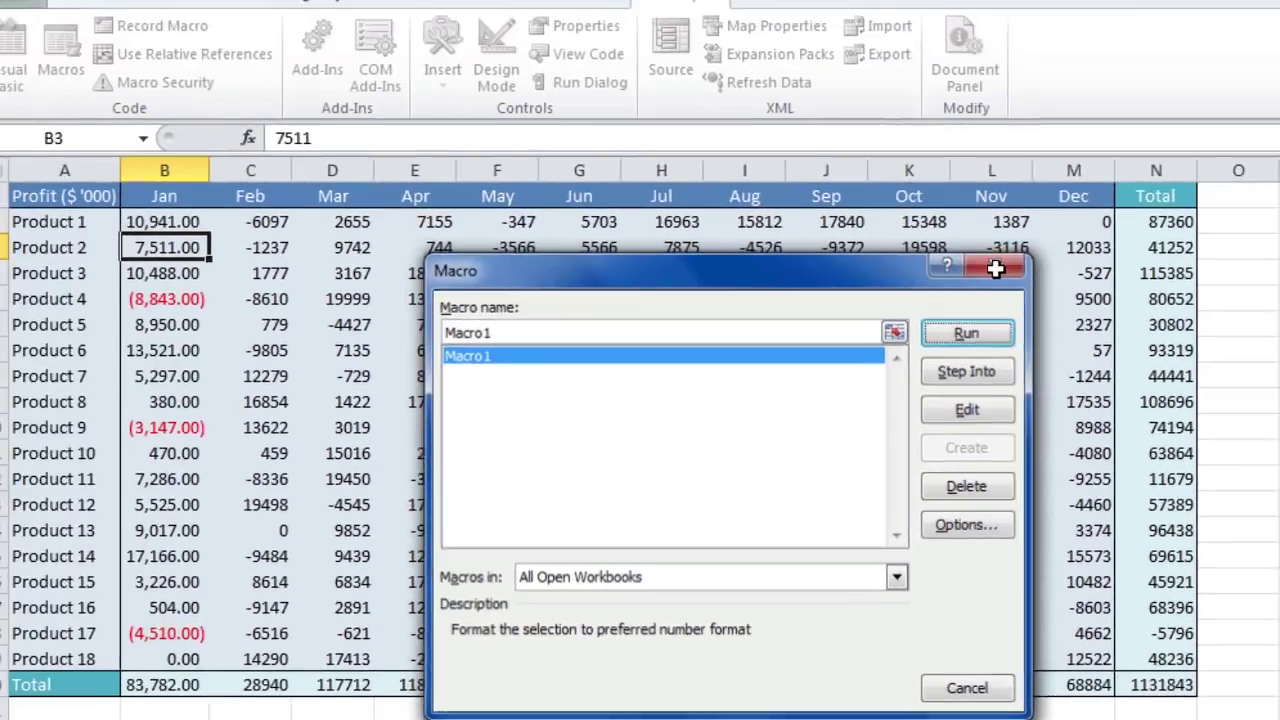
{"action": "left_click", "coordinate": [1002, 56]}
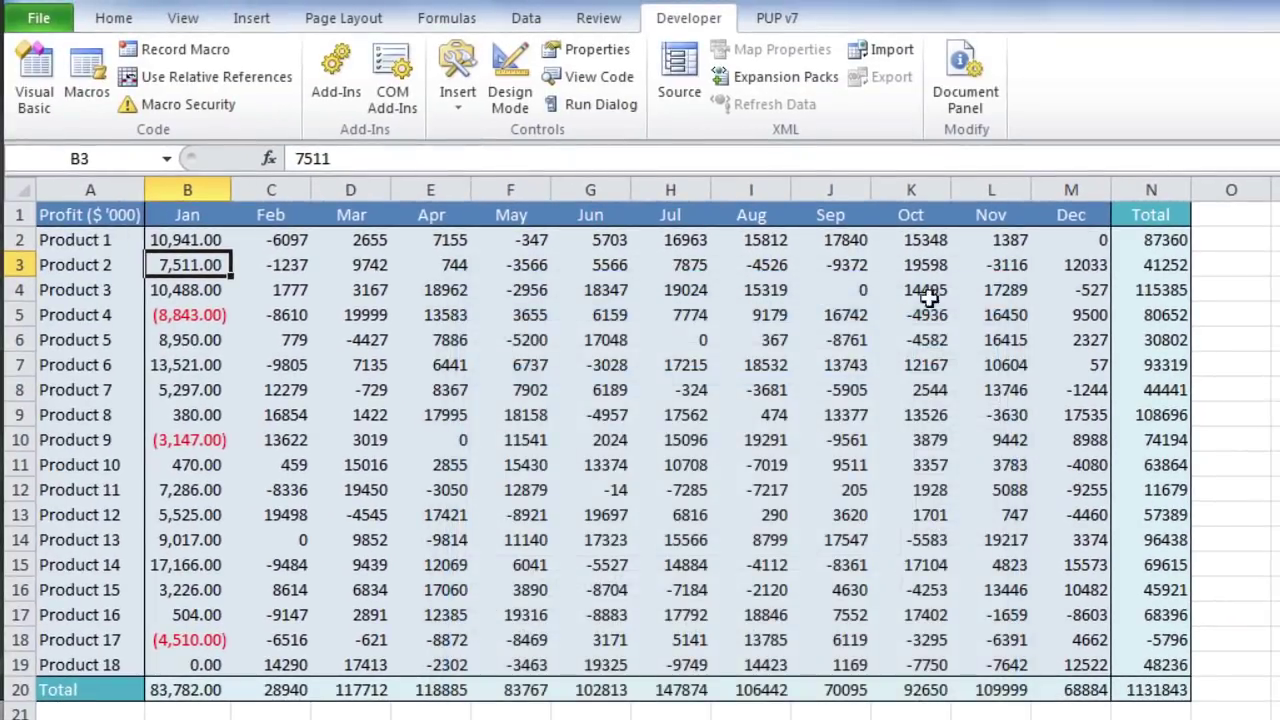
Run Macro1 with its assigned shortcut on the Feb values in C2:C20
{"action": "left_click", "coordinate": [284, 241]}
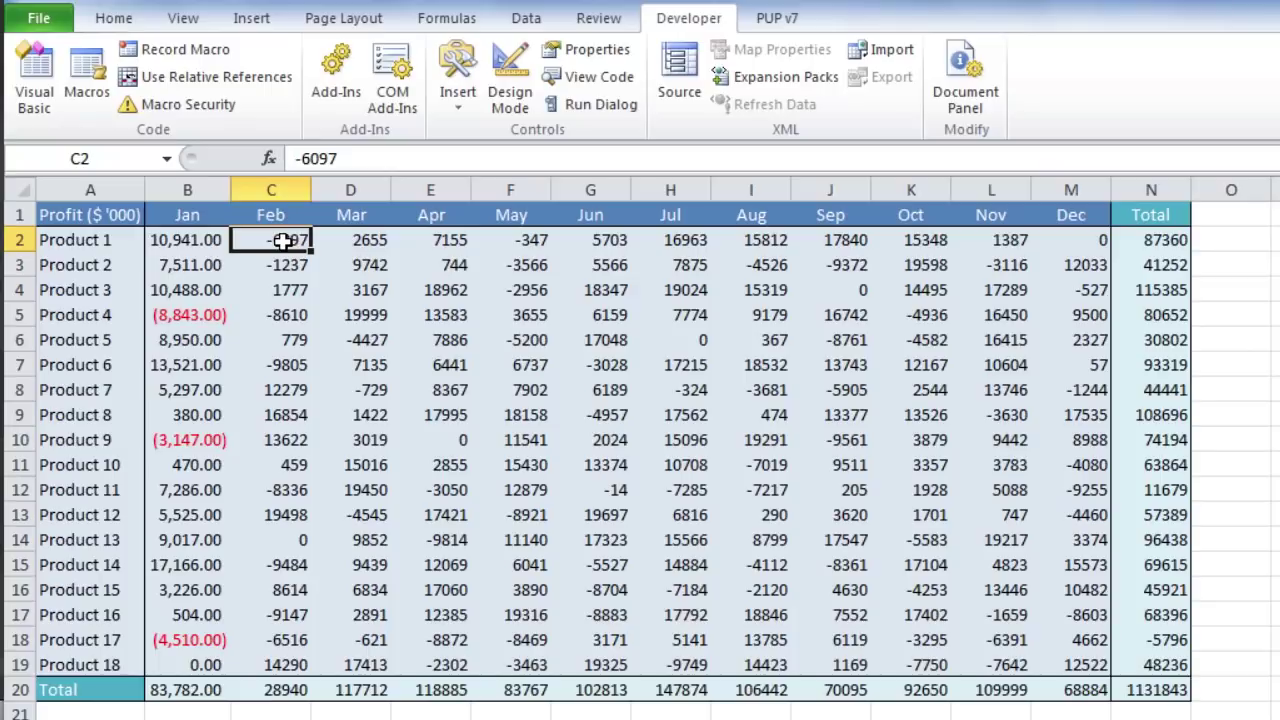
{"action": "left_click_drag", "start_coordinate": [284, 241], "coordinate": [272, 688]}
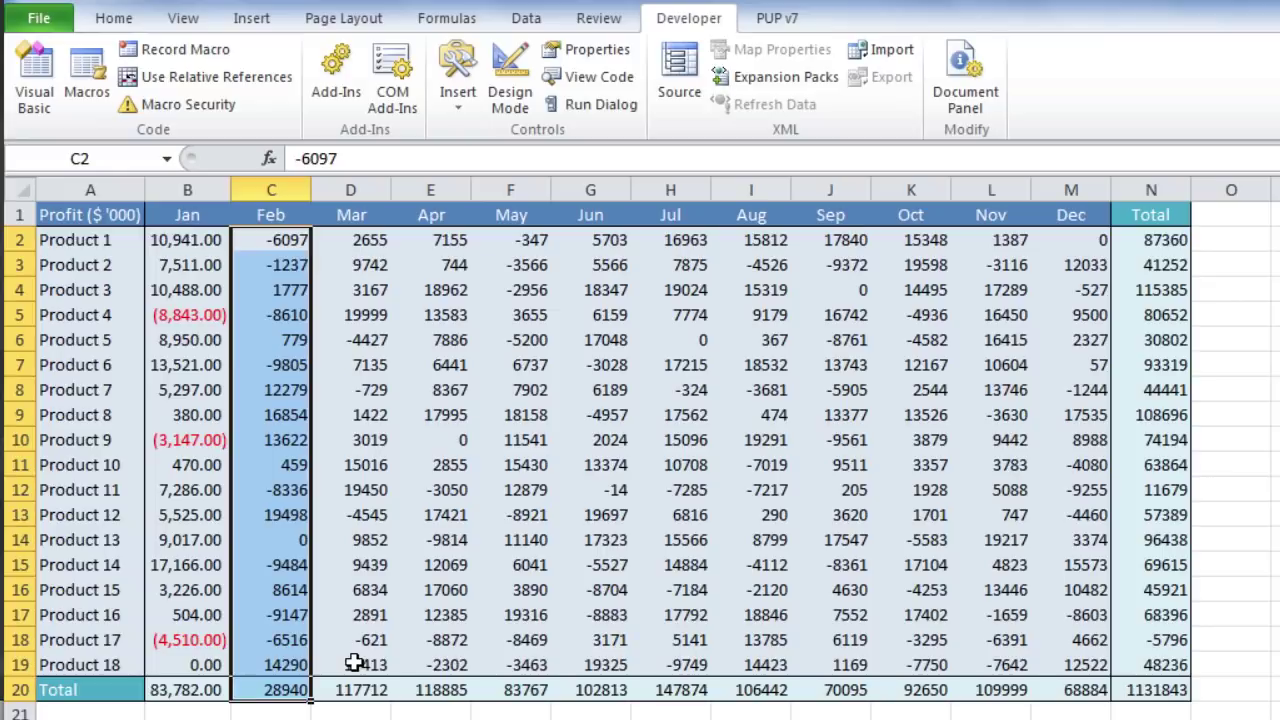
{"action": "type", "text": "N"}
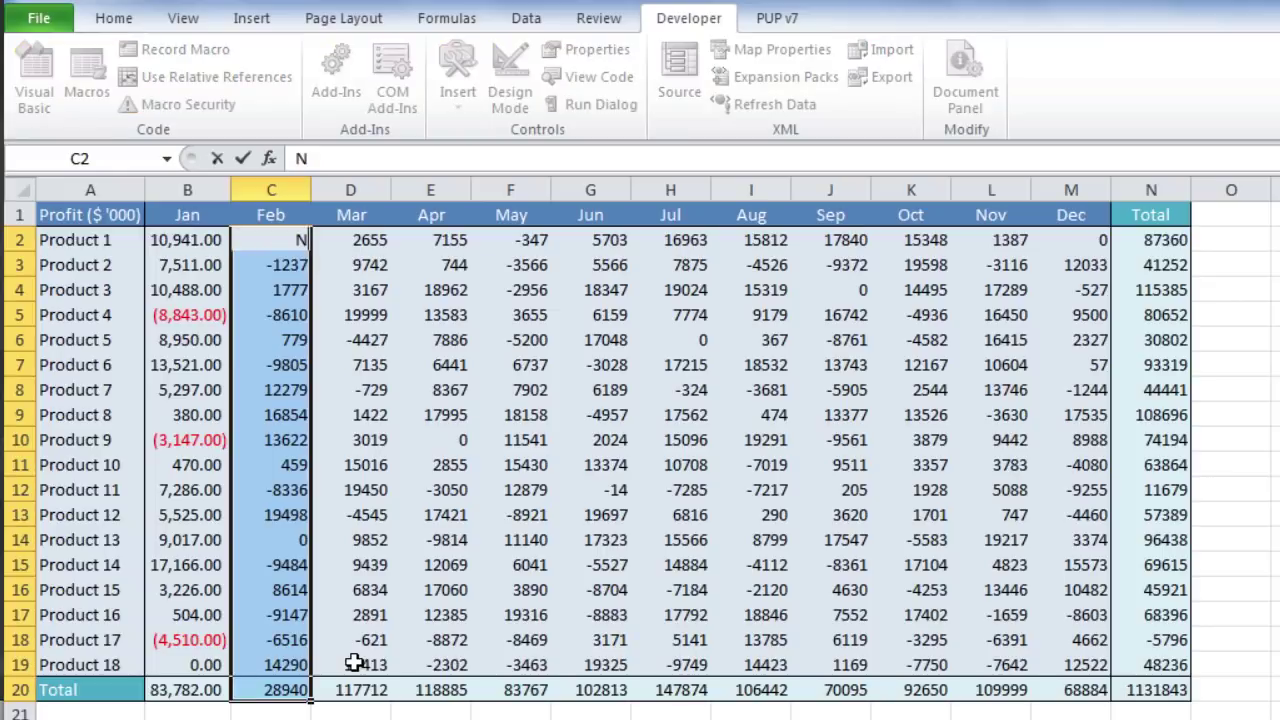
{"action": "key", "text": "Escape"}
{"action": "key", "text": "ctrl+shift+n"}
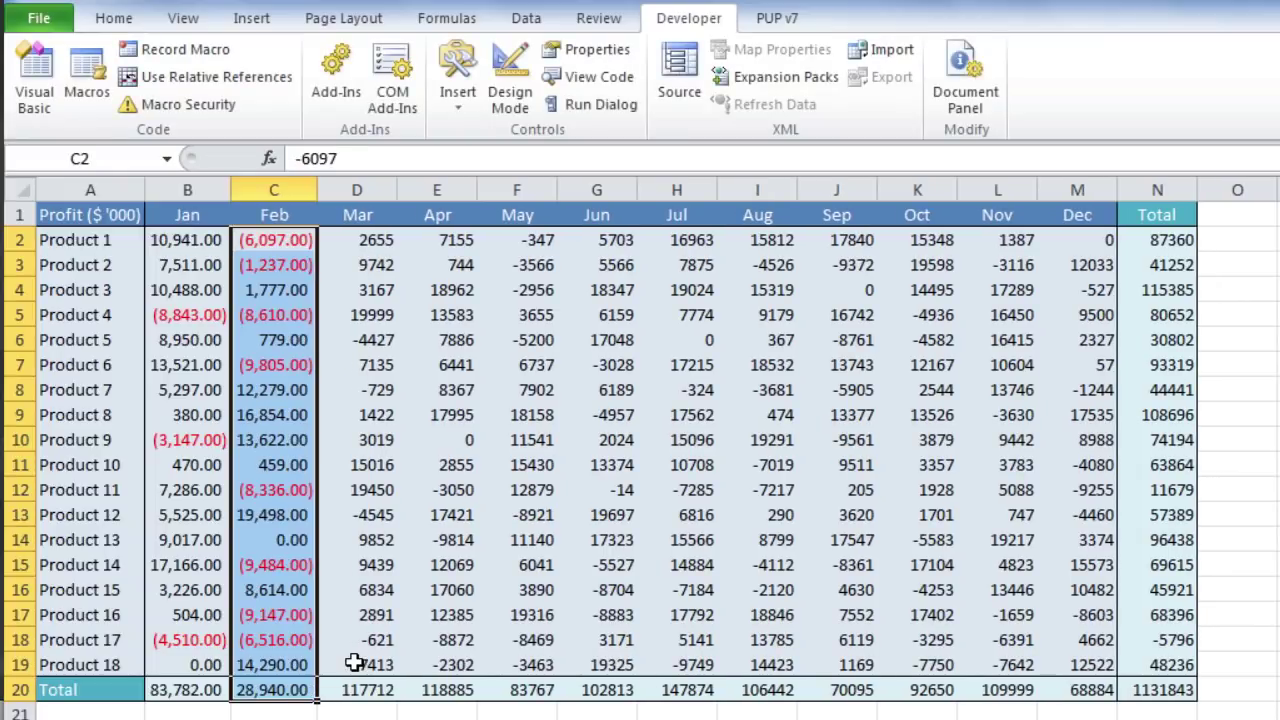
{"action": "left_click", "coordinate": [347, 240]}
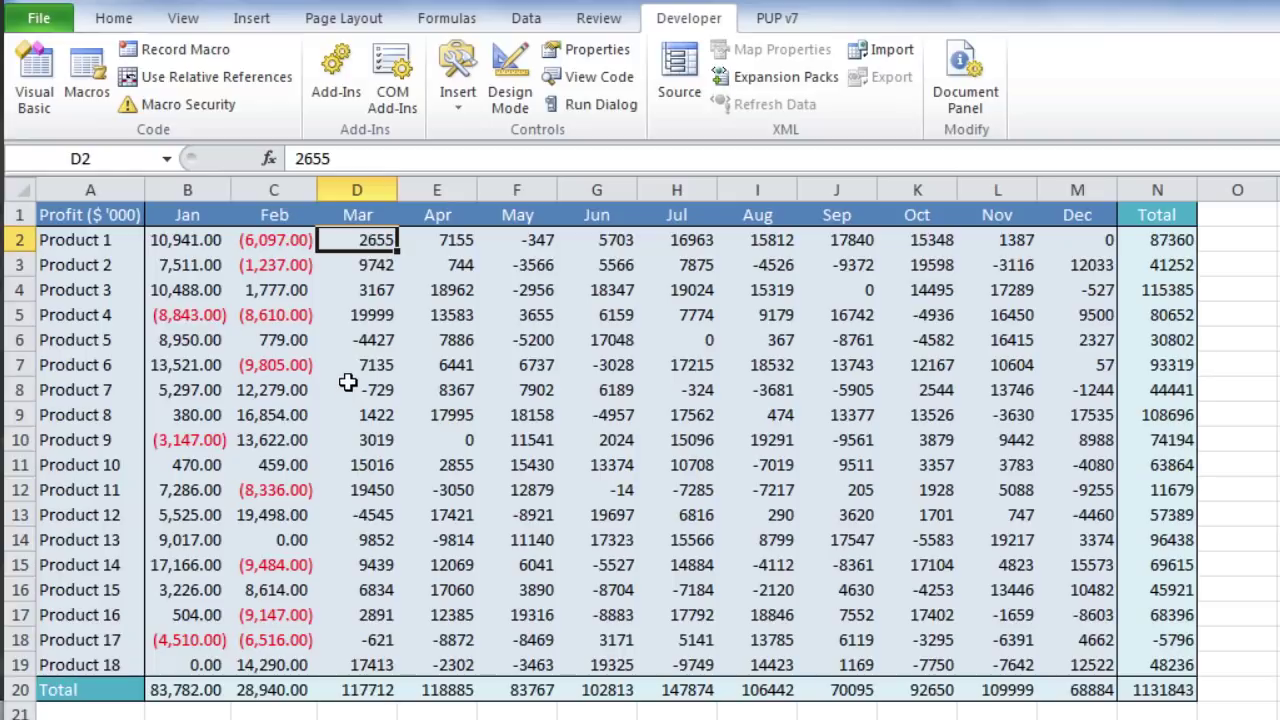
{"action": "left_click", "coordinate": [125, 18]}
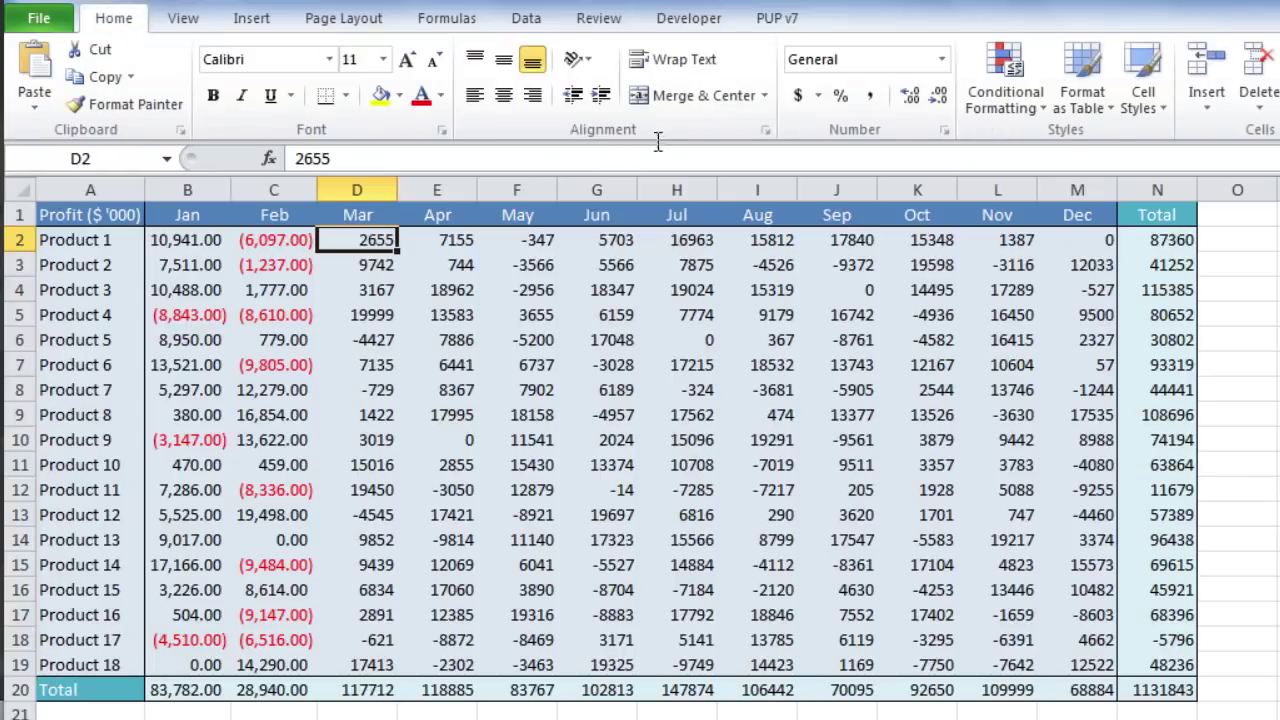
{"action": "left_click", "coordinate": [943, 62]}
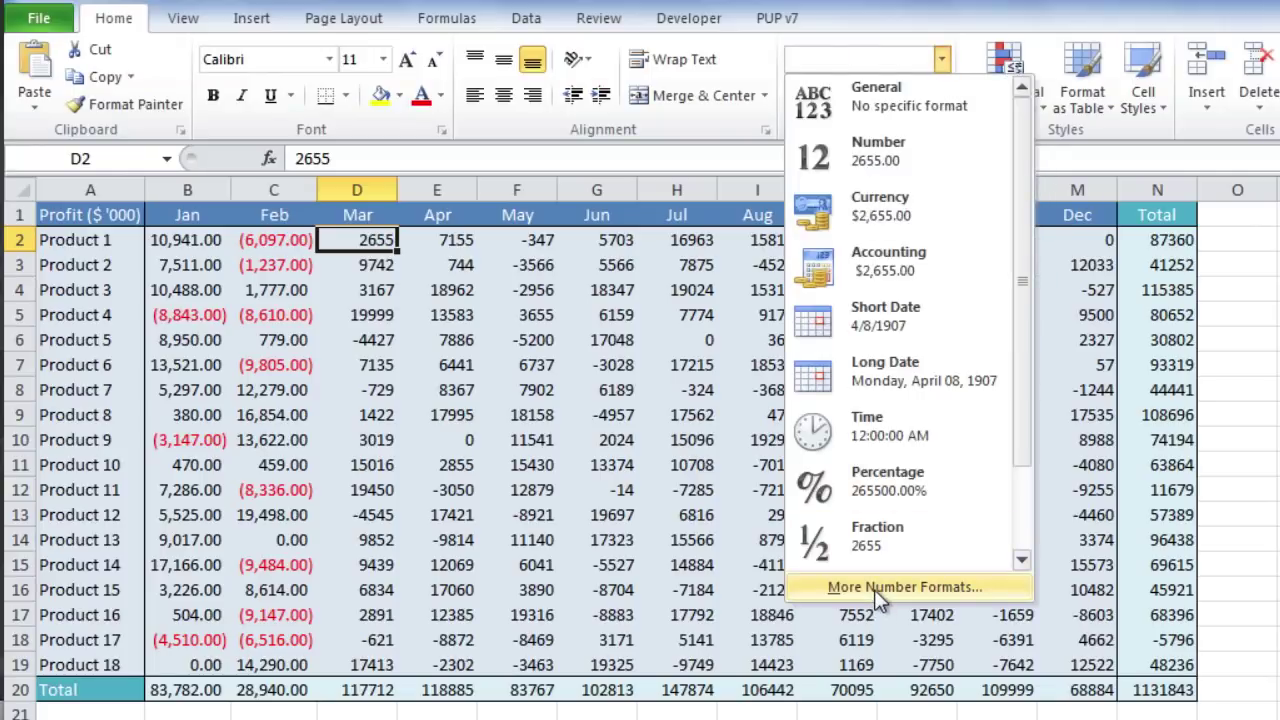
{"action": "key", "text": "Escape"}
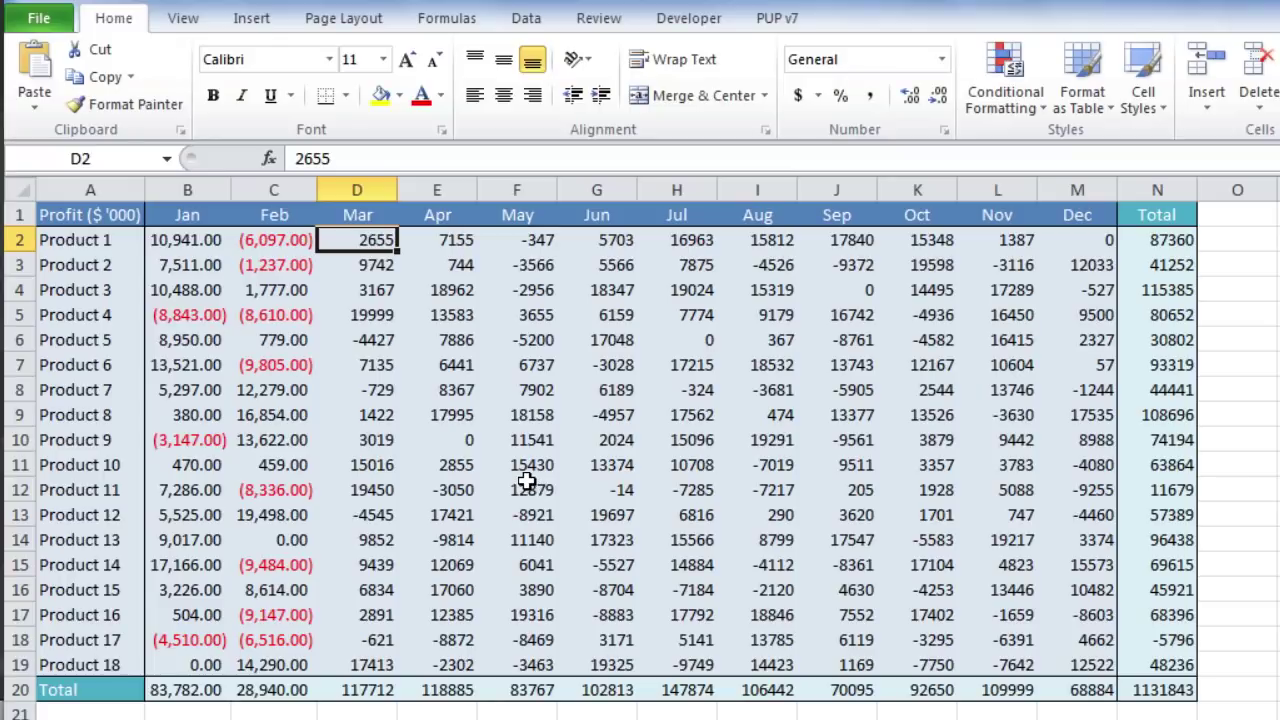
Apply the macro's number format to the range E6:H12 and select the zero value in cell E10
{"action": "left_click_drag", "start_coordinate": [445, 340], "coordinate": [718, 497]}
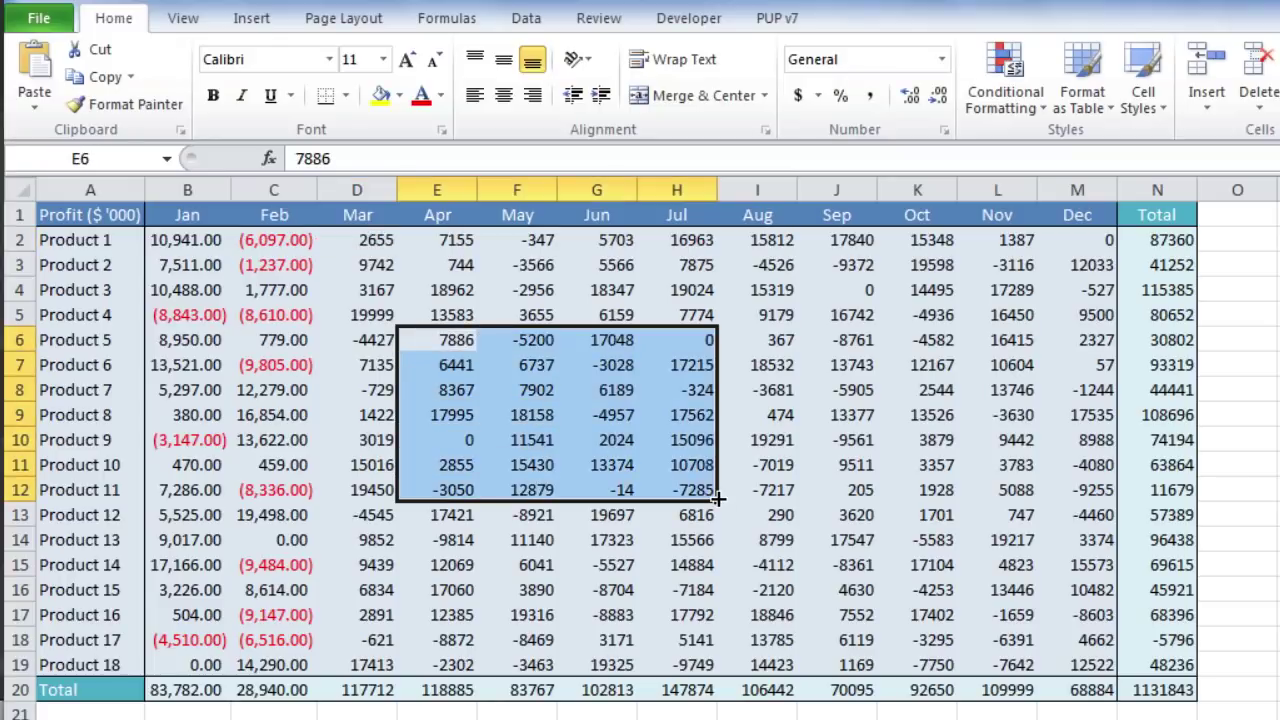
{"action": "key", "text": "F4"}
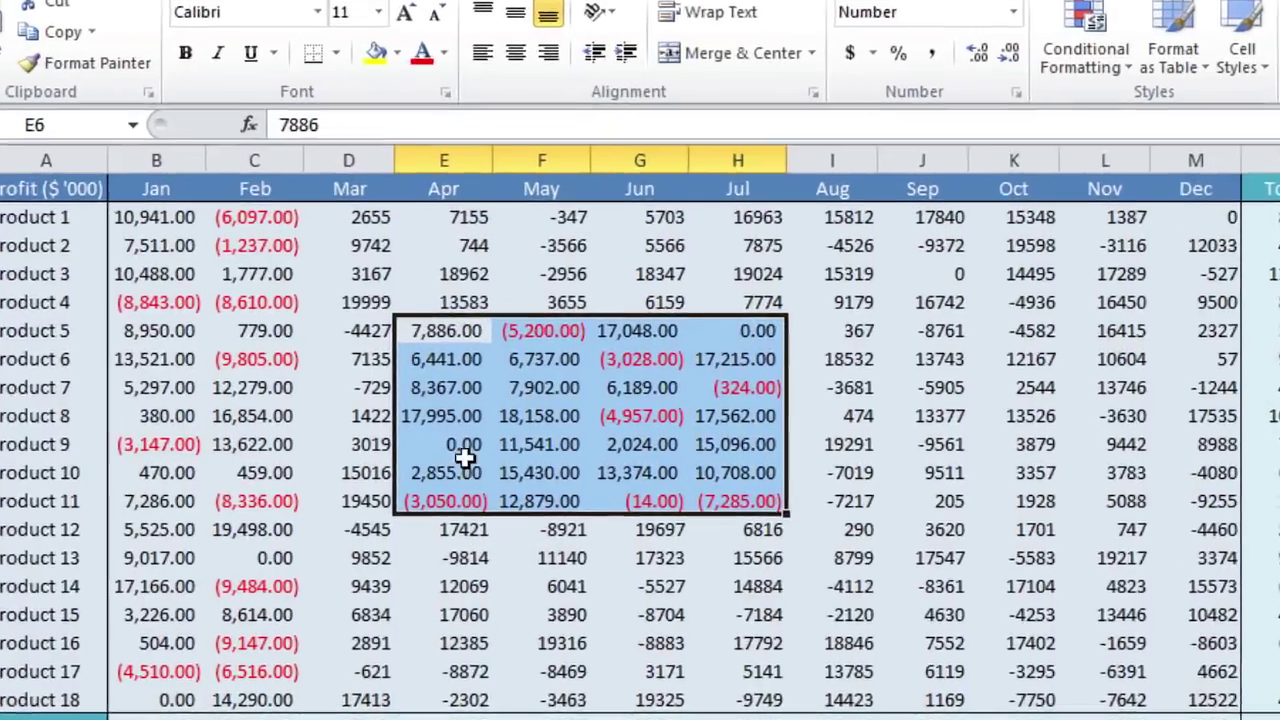
{"action": "left_click", "coordinate": [470, 446]}
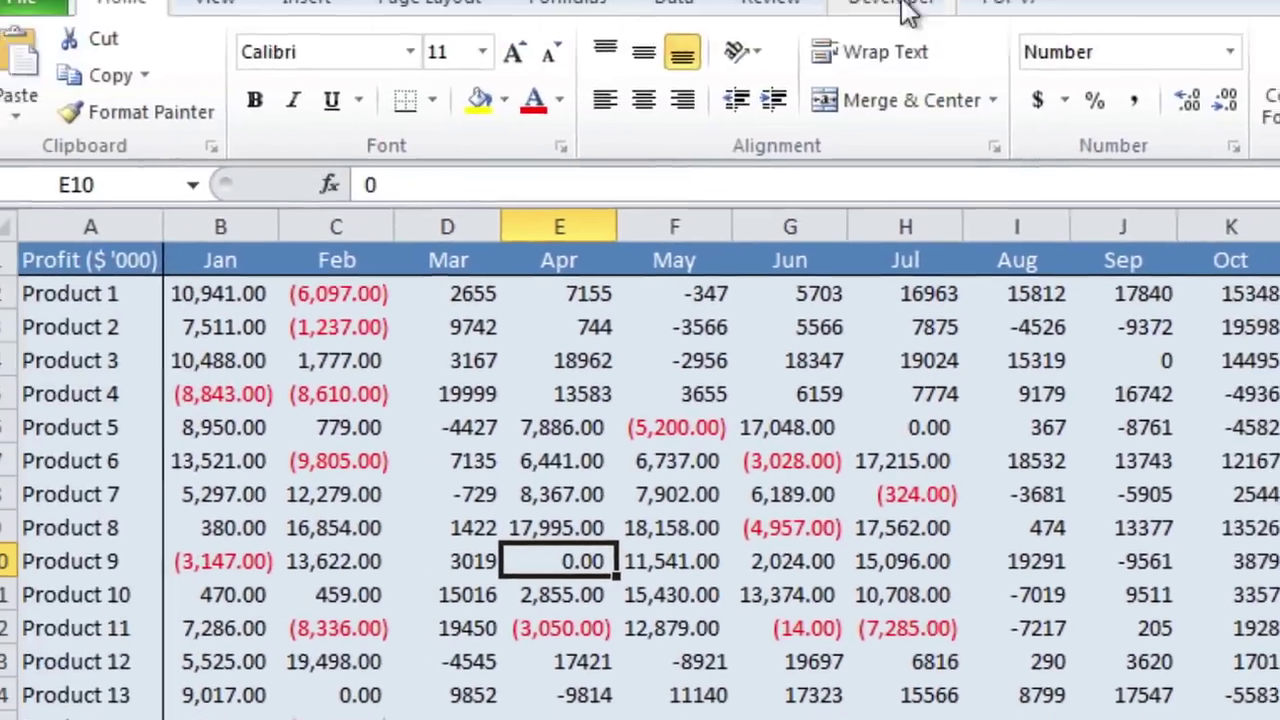
Return to Macro1's code in the Visual Basic editor and append the zero-value section ";-_)" inside the NumberFormat string
{"action": "left_click", "coordinate": [900, 27]}
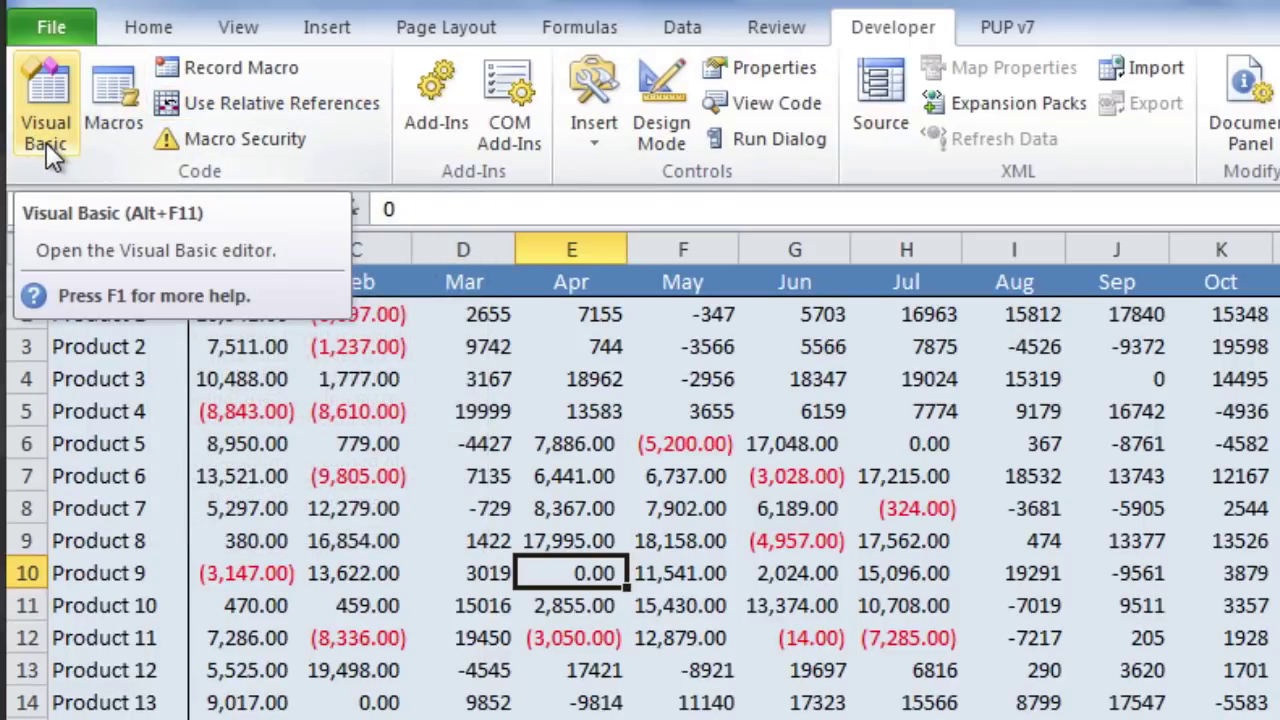
{"action": "left_click", "coordinate": [46, 142]}
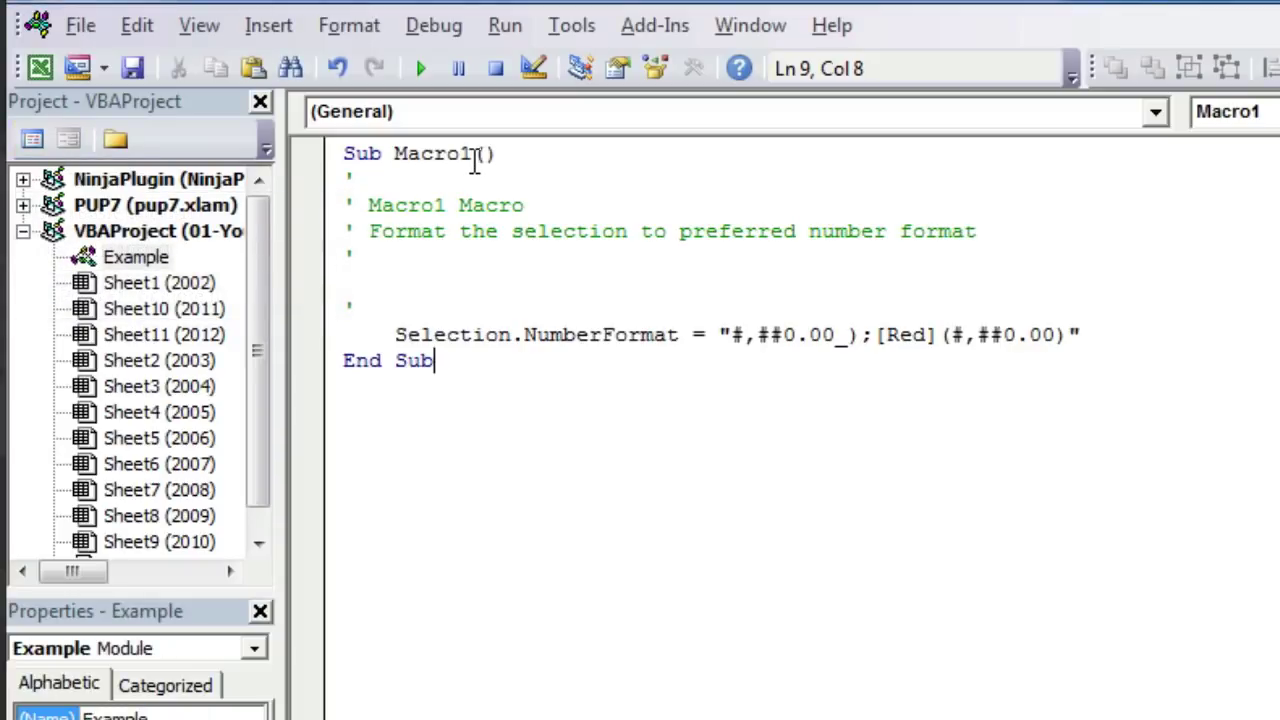
{"action": "left_click", "coordinate": [358, 336]}
{"action": "left_click", "coordinate": [1066, 338]}
{"action": "type", "text": ";"}
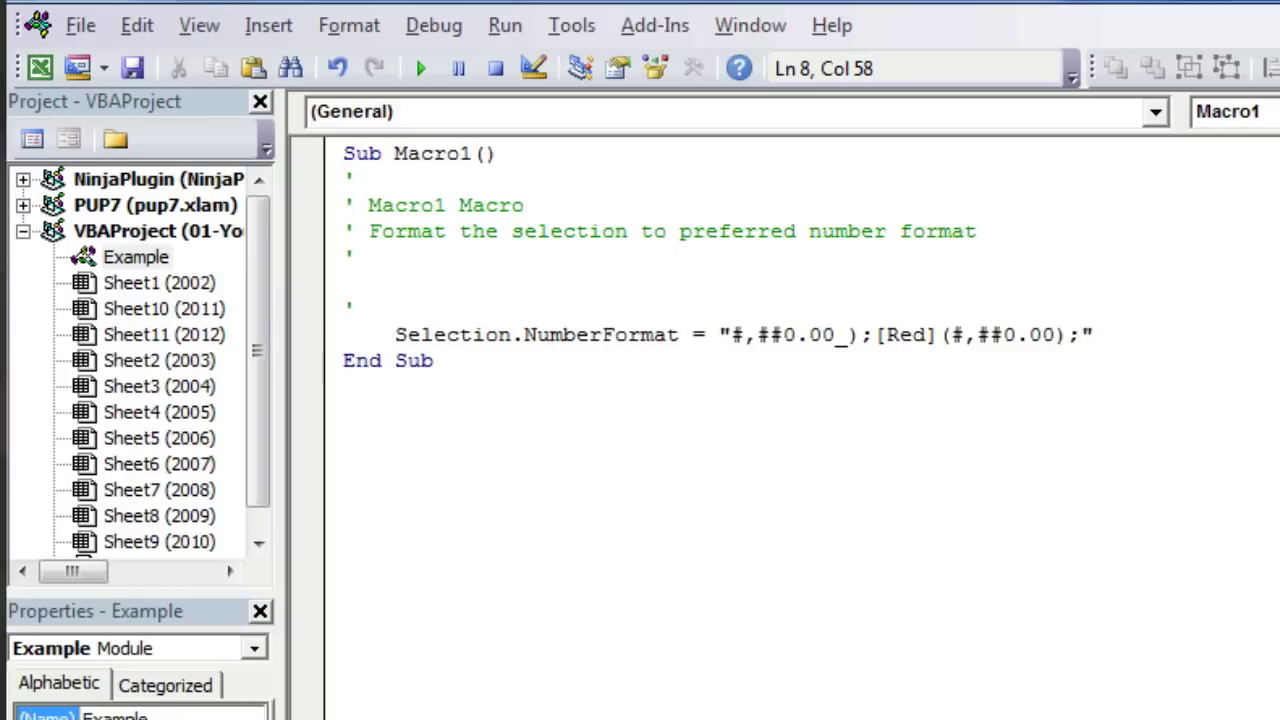
{"action": "type", "text": "-_)"}
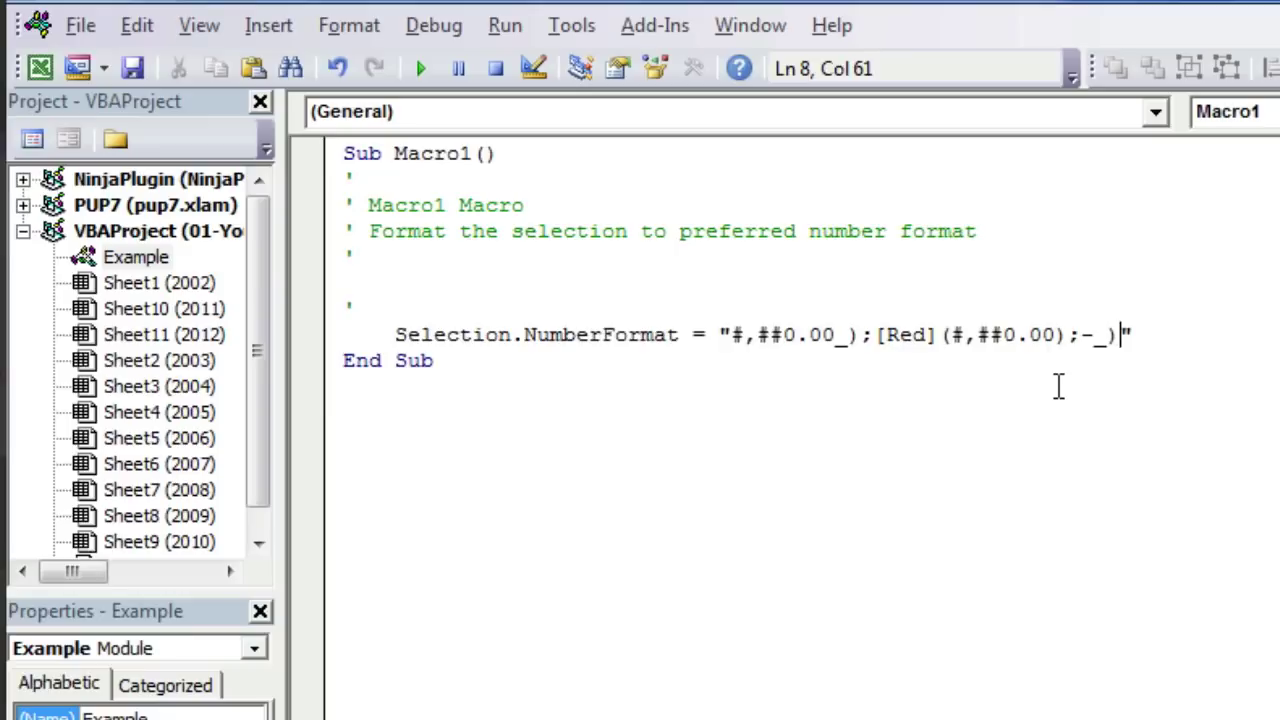
{"action": "left_click", "coordinate": [1215, 337]}
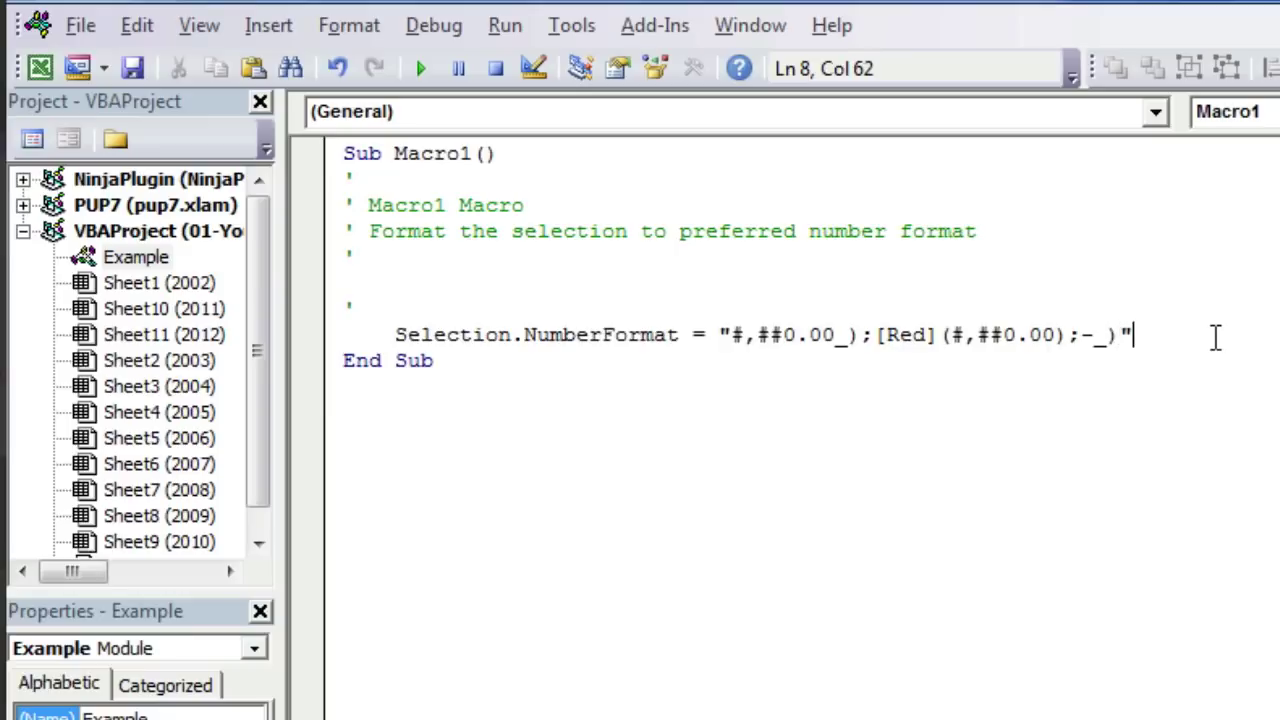
Return to the Excel worksheet from the code editor and run the edited Macro1 on the zero value in cell E10
{"action": "left_click", "coordinate": [40, 68]}
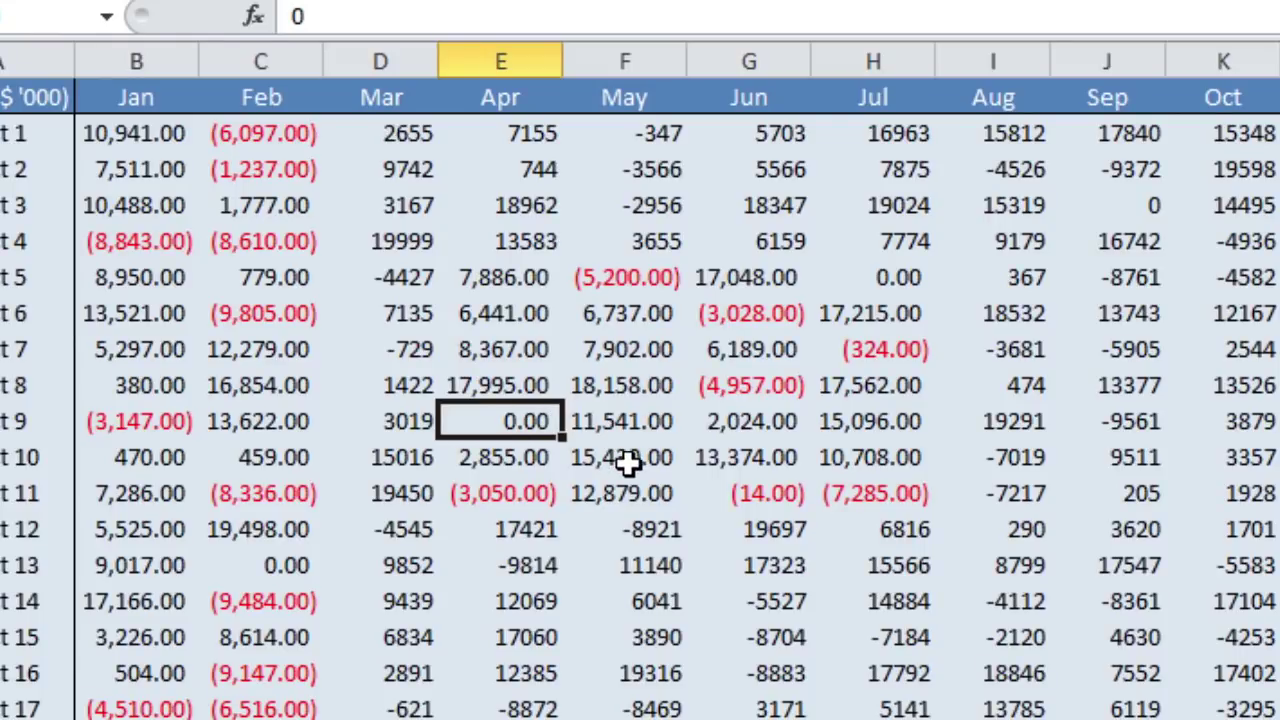
{"action": "key", "text": "alt+h"}
{"action": "key", "text": "k"}
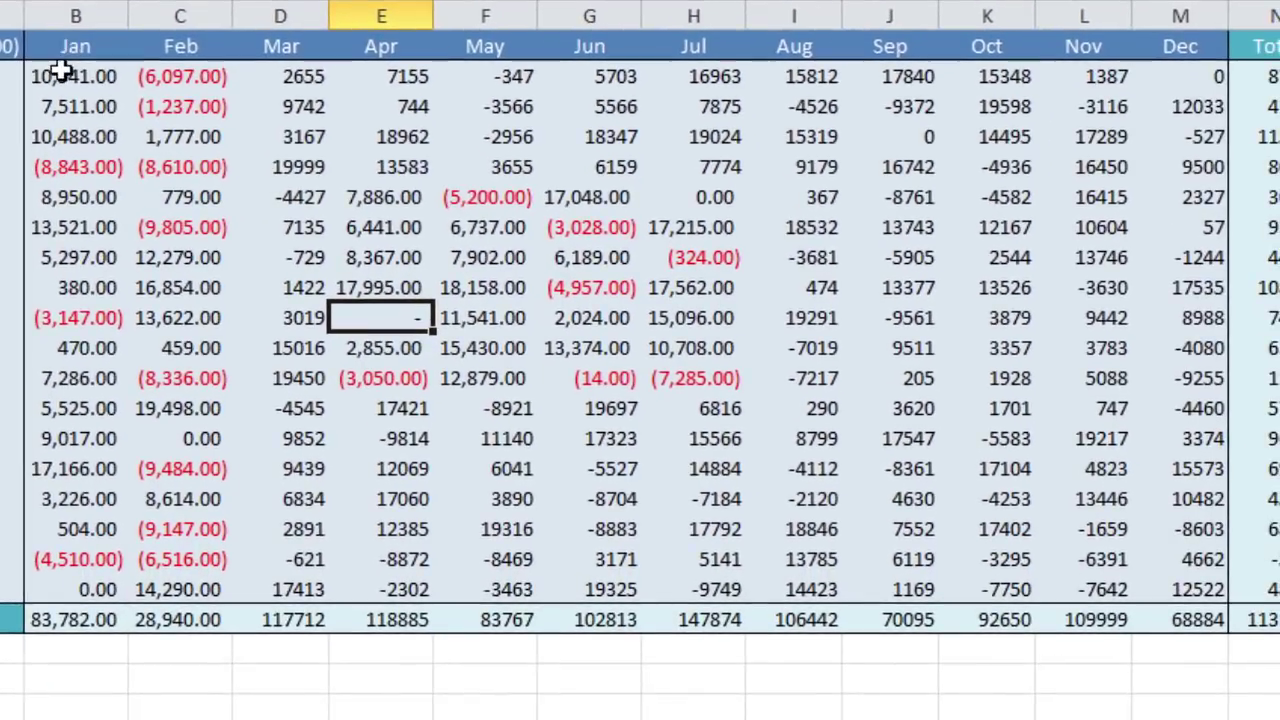
Apply the edited macro's number format to the whole profit table including totals, range B2:N20
{"action": "left_click", "coordinate": [148, 138]}
{"action": "left_click_drag", "start_coordinate": [85, 80], "coordinate": [1262, 615]}
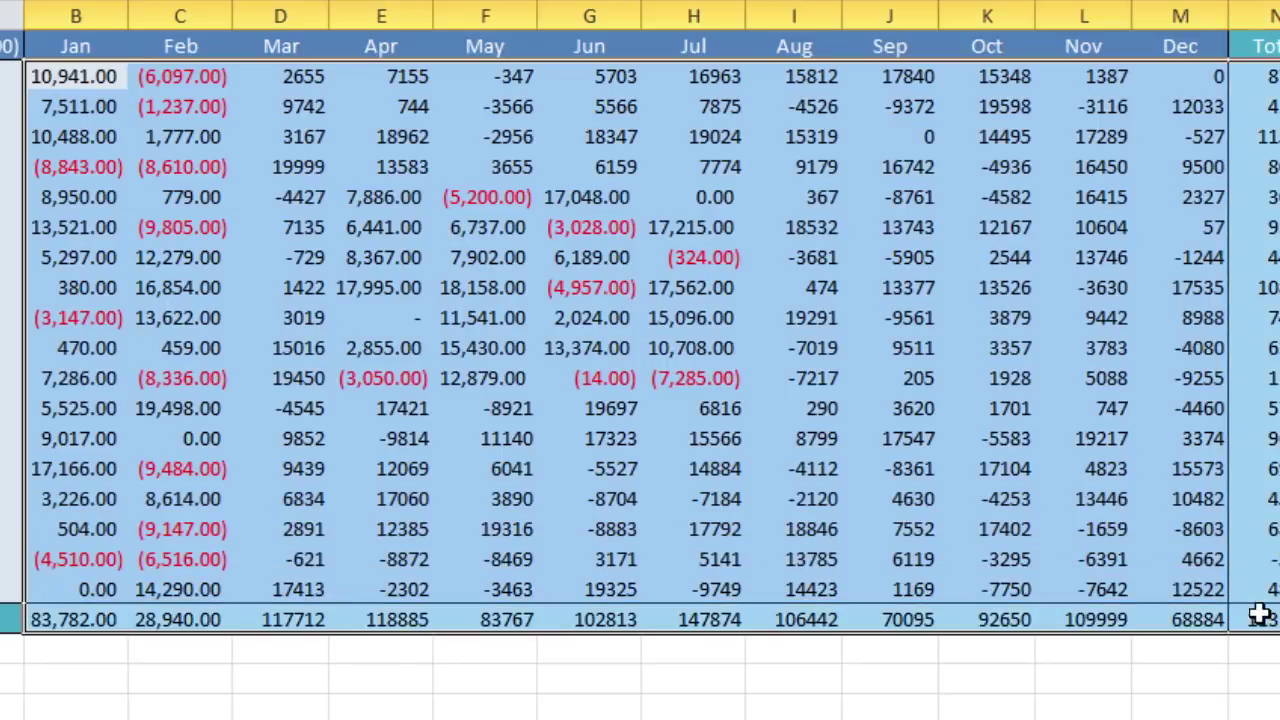
{"action": "key", "text": "ctrl+y"}
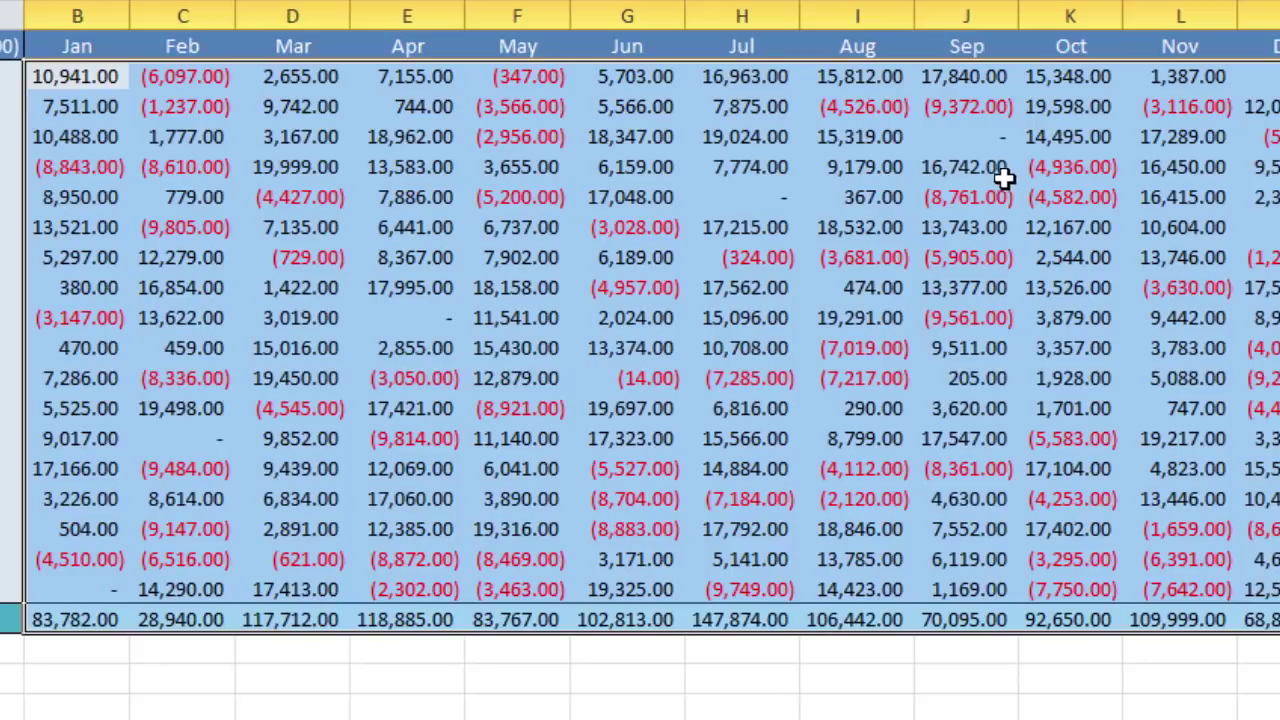
Inspect the zero-value cells H6 and E10, and reopen Macro1's code in the Visual Basic editor
{"action": "left_click", "coordinate": [771, 197]}
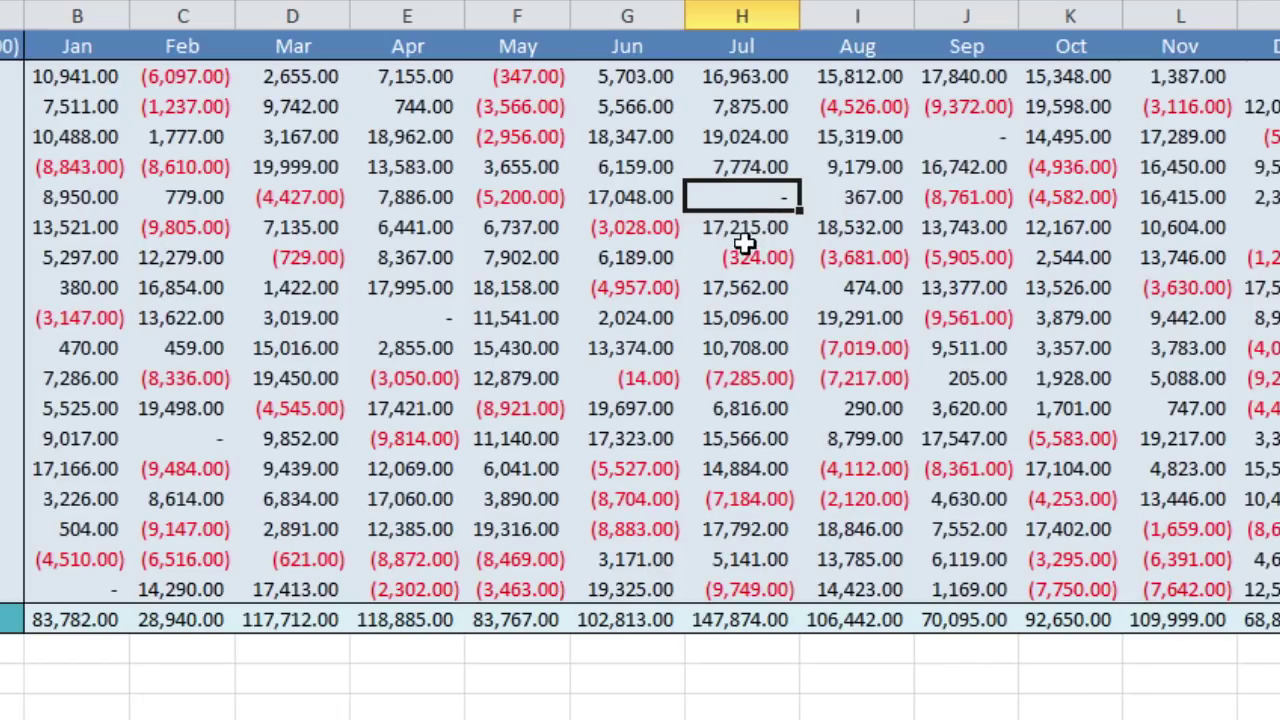
{"action": "left_click", "coordinate": [439, 318]}
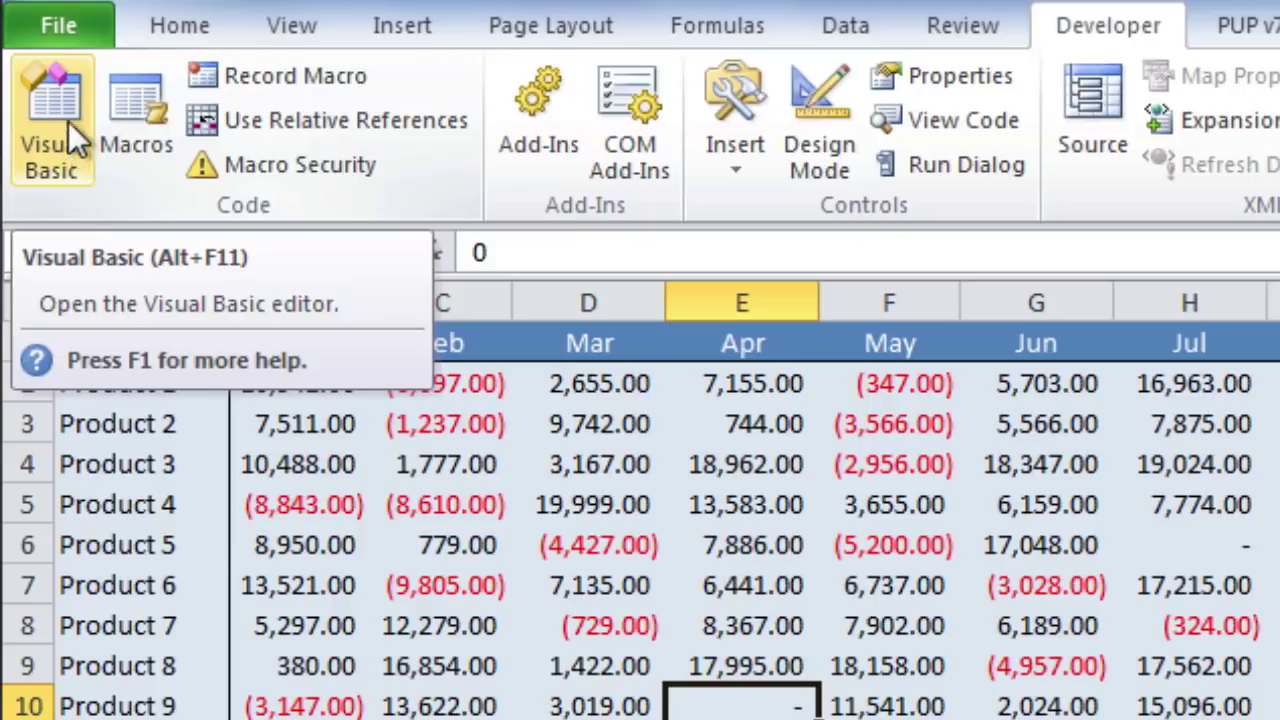
{"action": "left_click", "coordinate": [66, 130]}
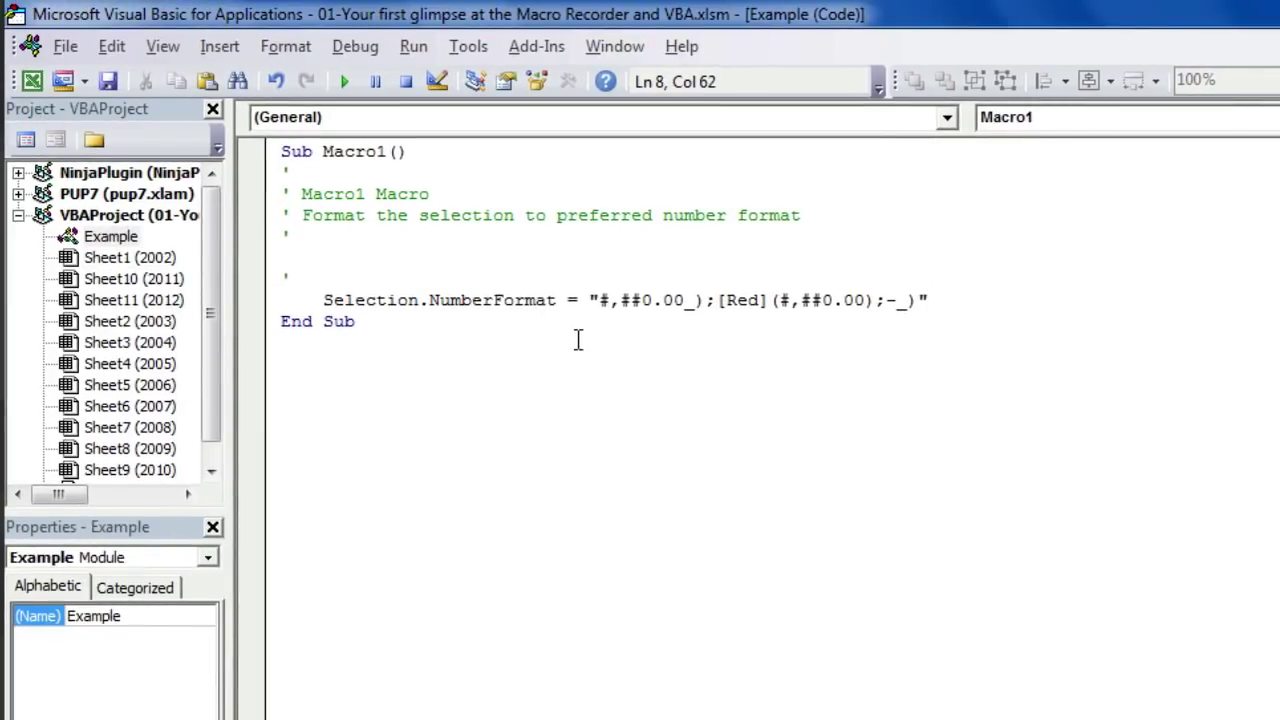